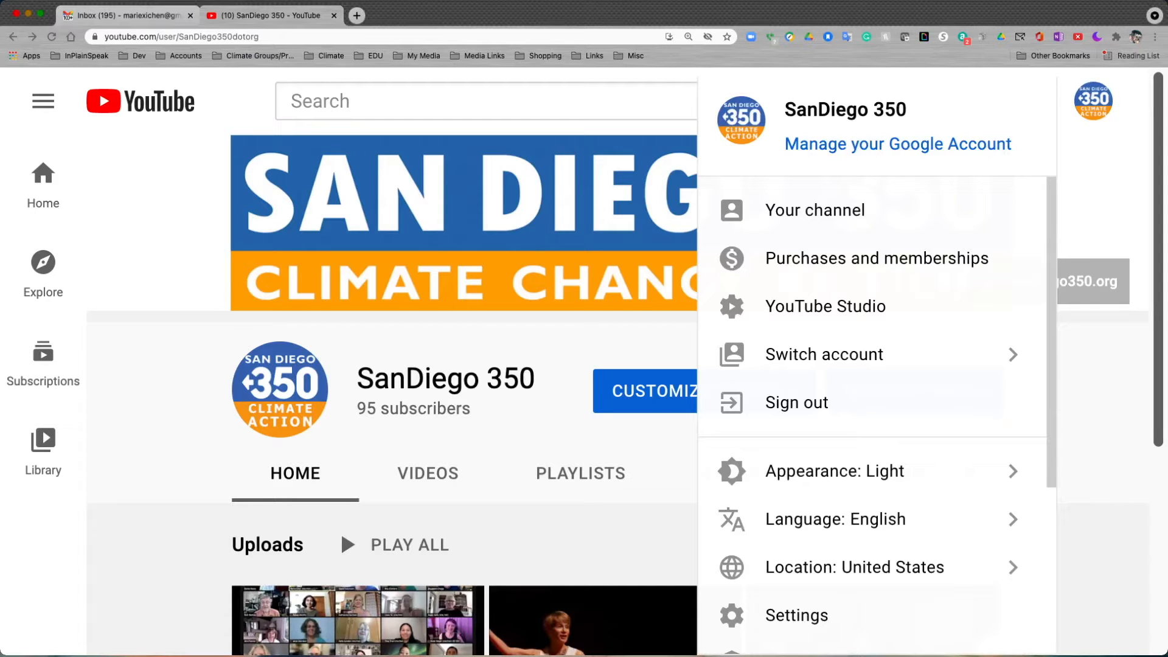
Start a new video upload on the SanDiego 350 channel with PPT CAP Presentation, 20210711.mp4 from the Zoom folder.
key(Escape)
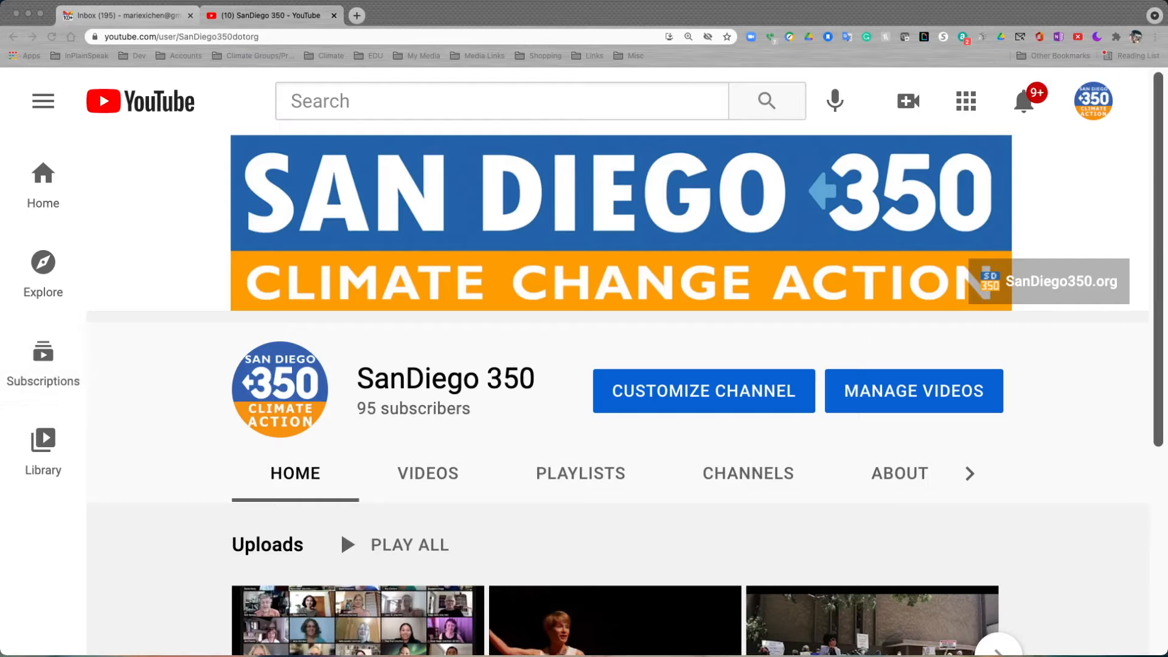
click(1093, 101)
click(908, 101)
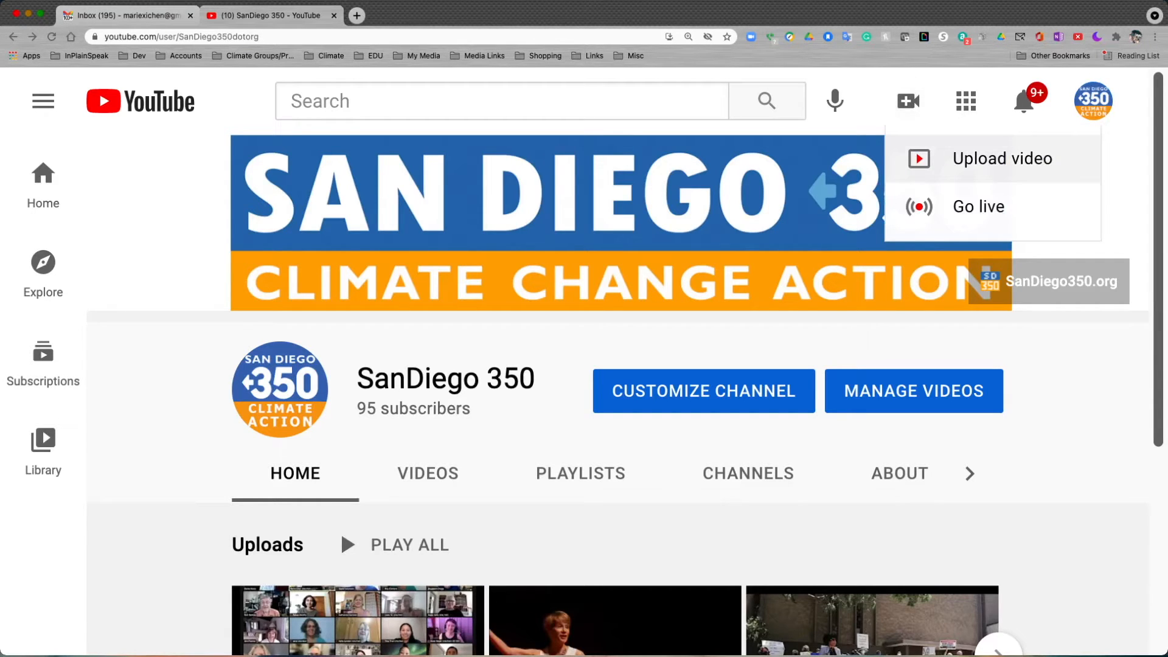
click(997, 158)
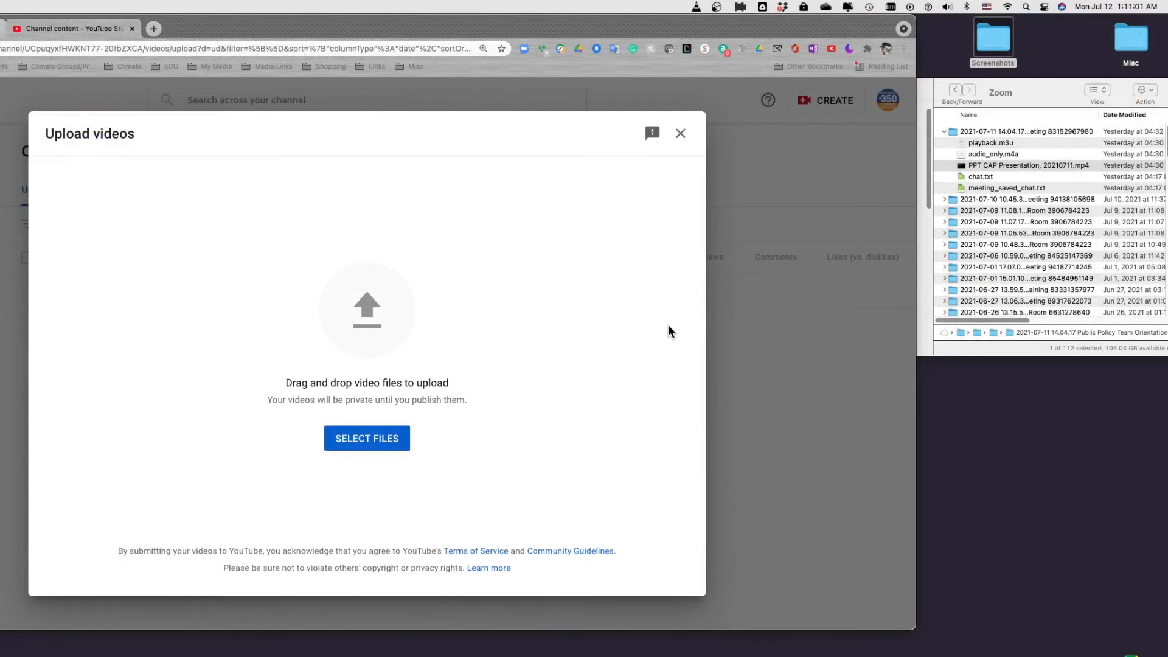
click(1024, 90)
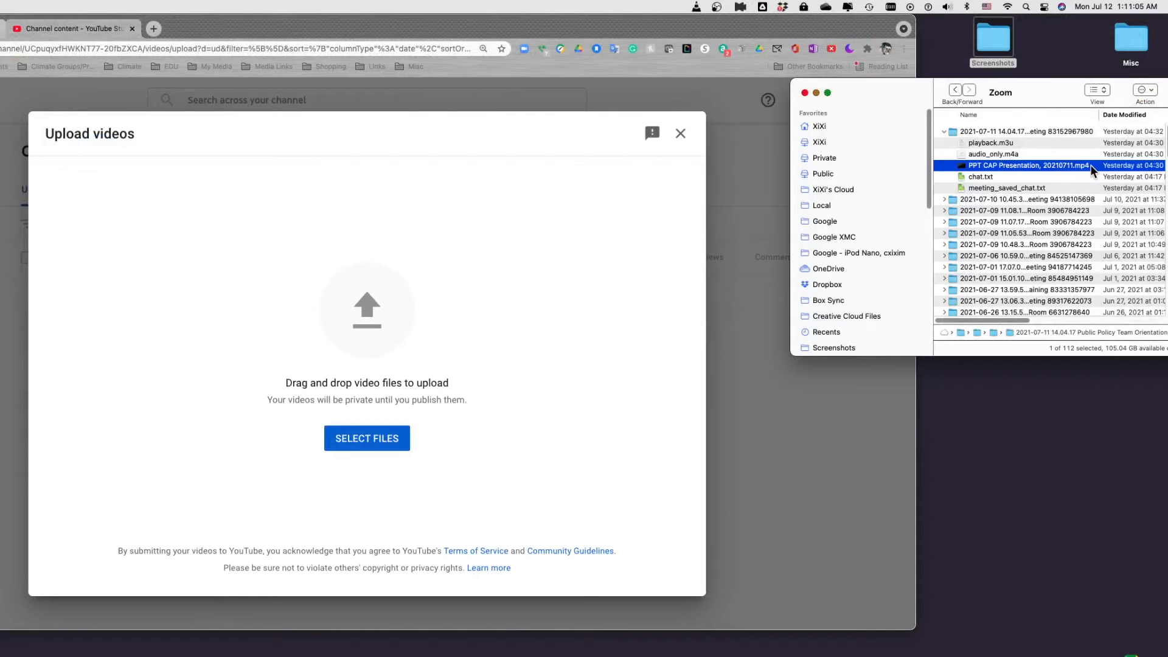
drag(1099, 171, 425, 399)
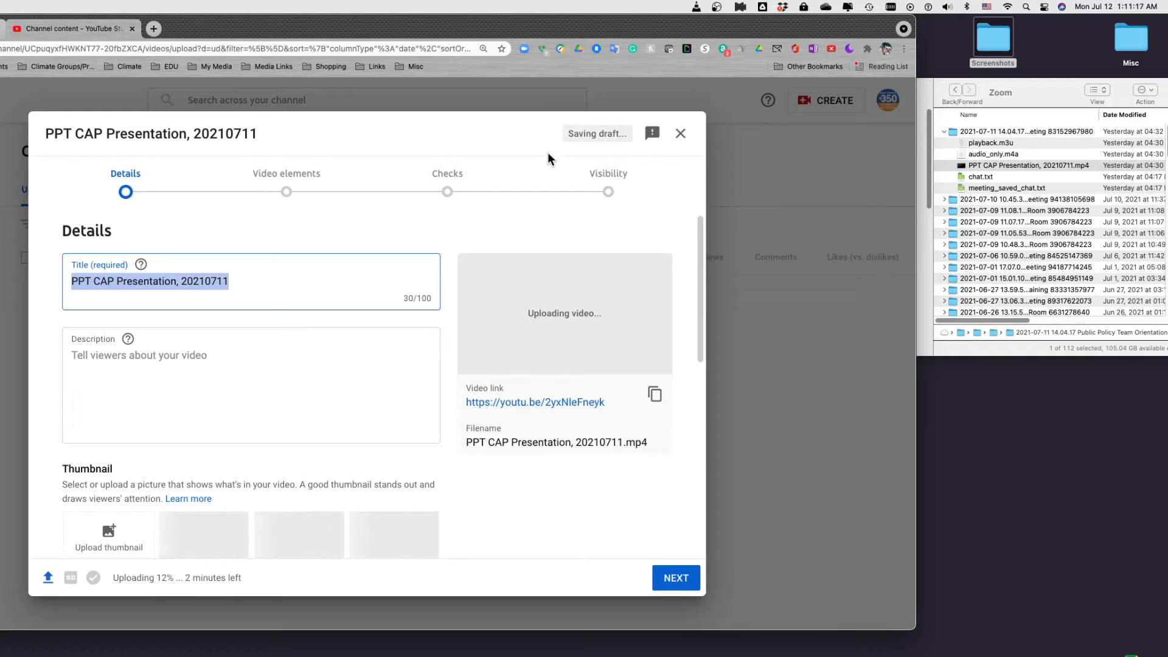
drag(572, 134, 626, 133)
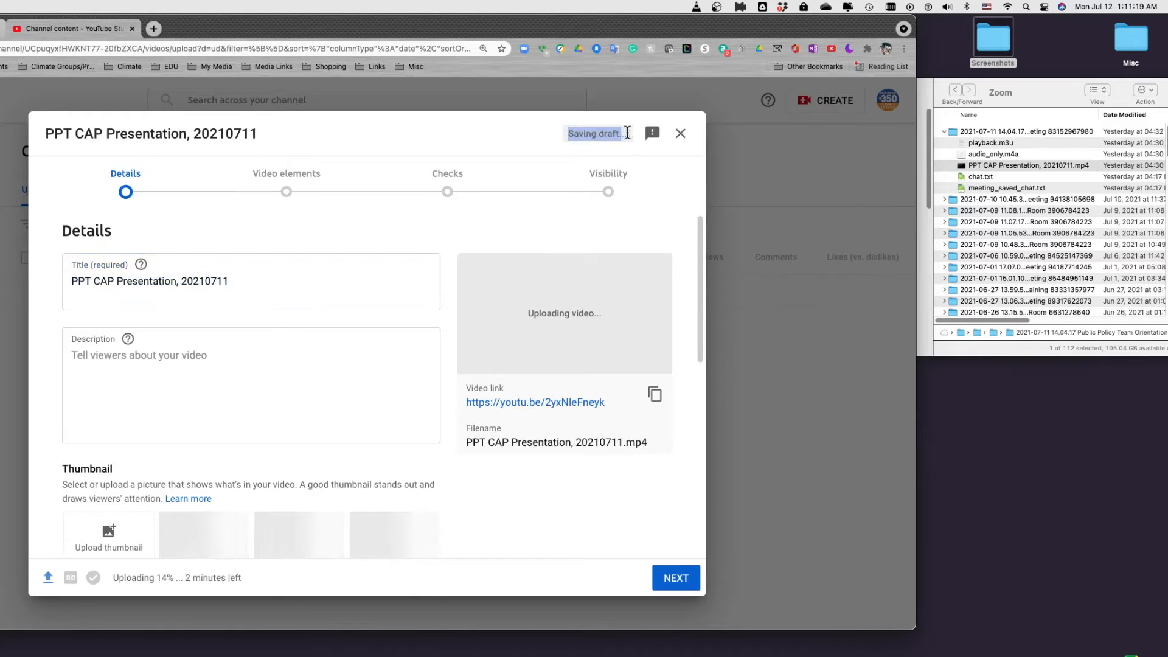
click(530, 132)
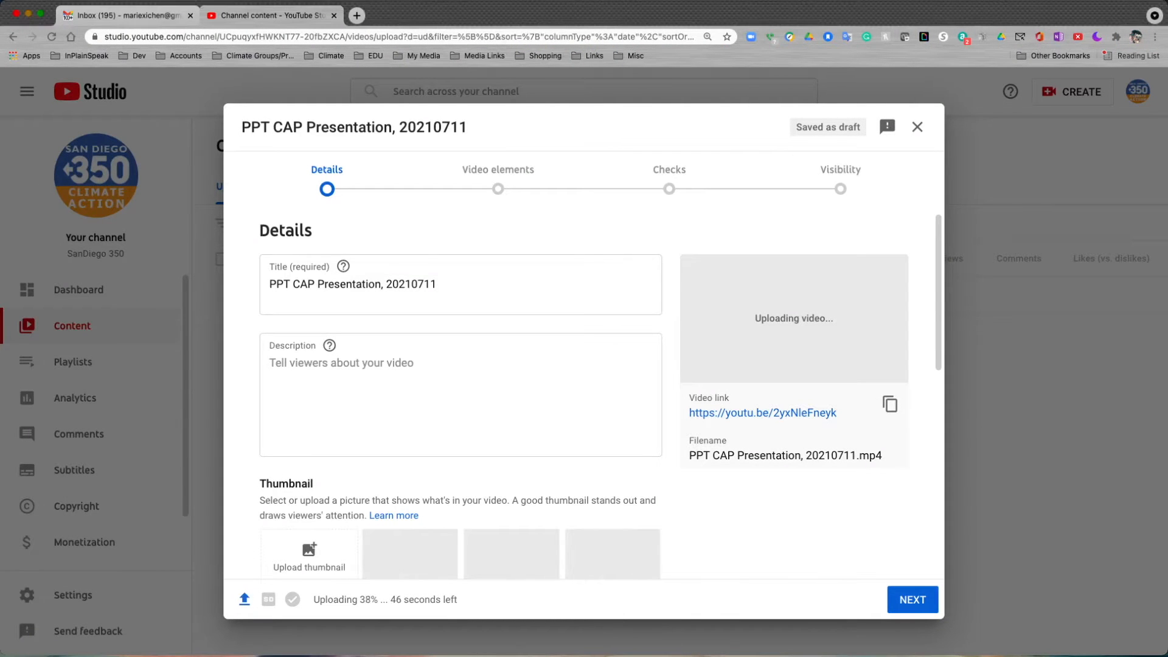
drag(796, 127, 860, 127)
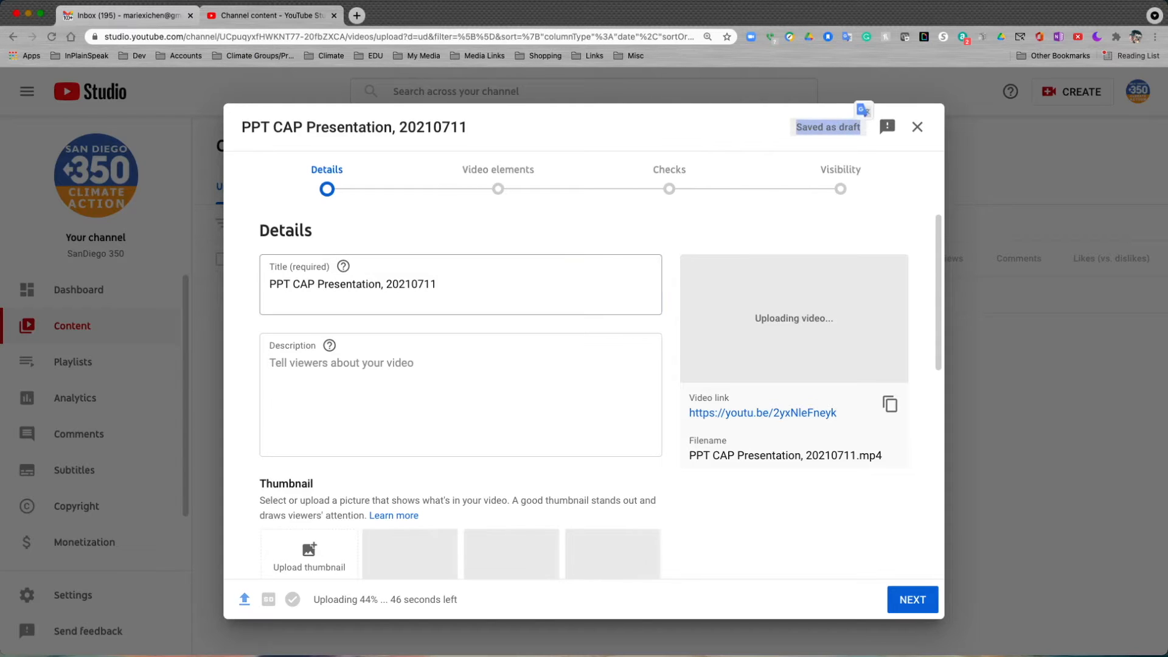
Replace the video title with "Climate Action Plans".
click(362, 284)
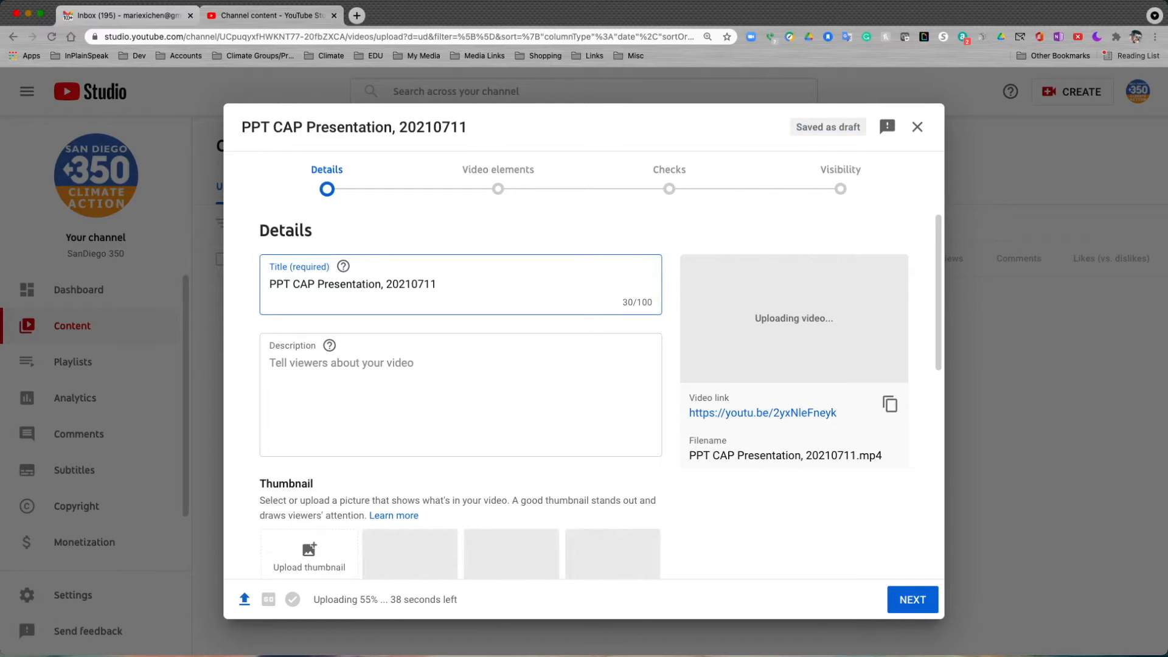
key(shift+Left)
key(shift+Left)
key(shift+Left)
key(shift+Left)
key(shift+Left)
key(shift+Left)
key(shift+Left)
key(shift+Left)
key(shift+Left)
key(shift+Left)
key(shift+Left)
key(shift+Left)
key(shift+Left)
key(shift+Left)
key(shift+Left)
key(shift+Left)
key(shift+Left)
key(shift+Left)
key(shift+Left)
key(shift+Left)
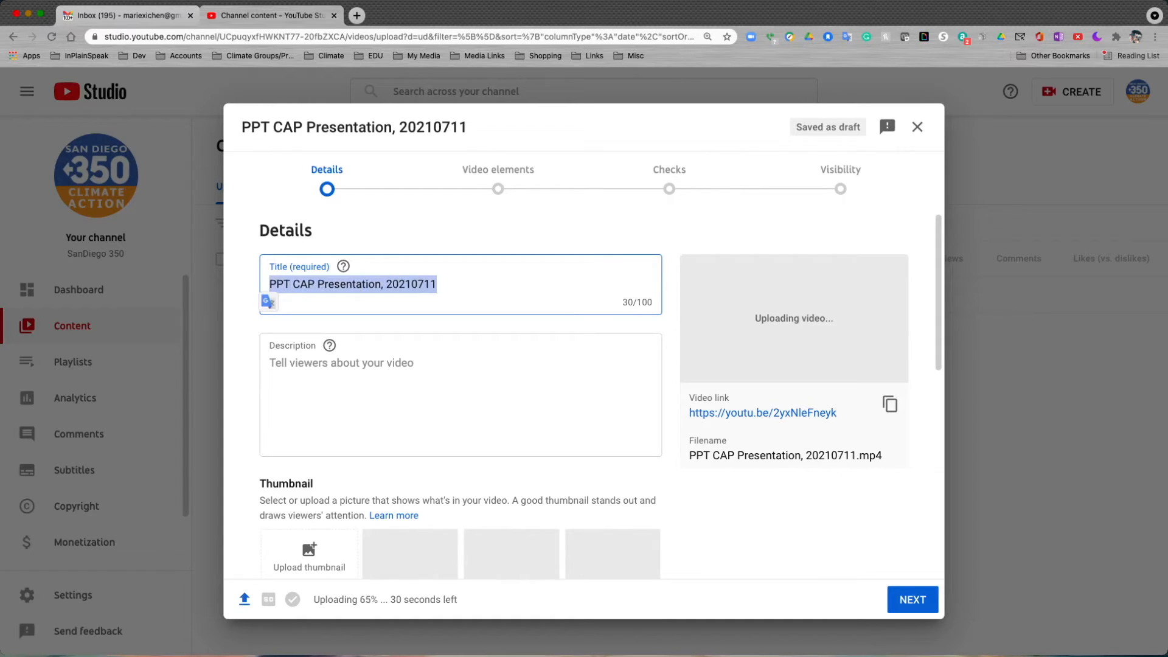
text(Cl)
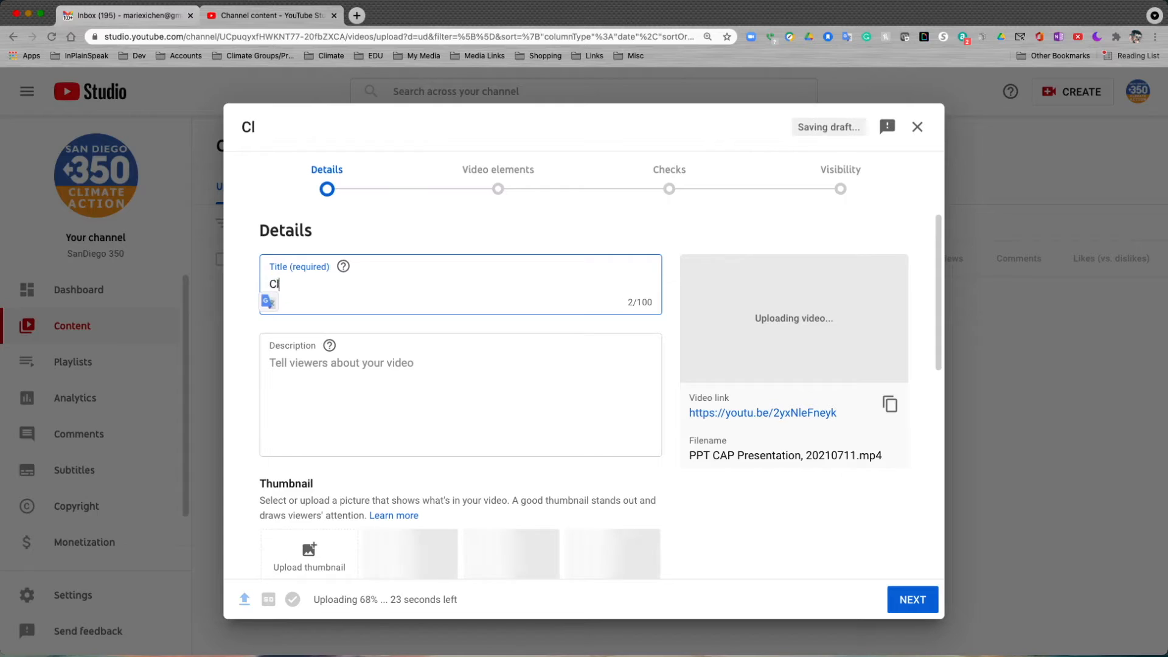
text(imate A)
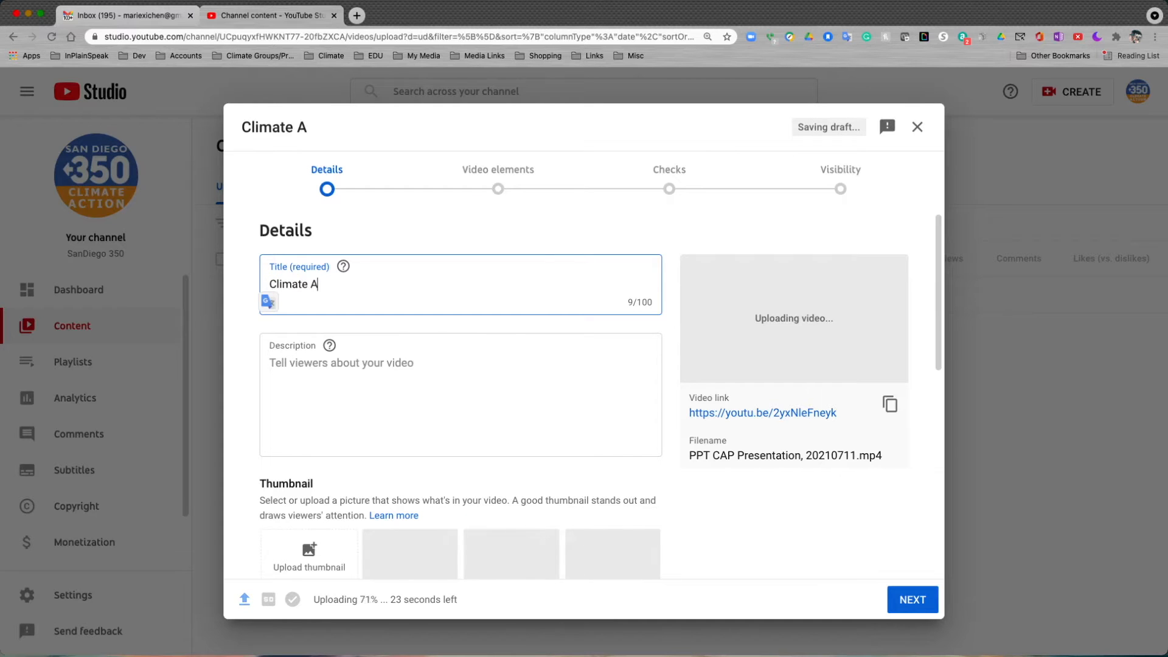
text(ction Plans)
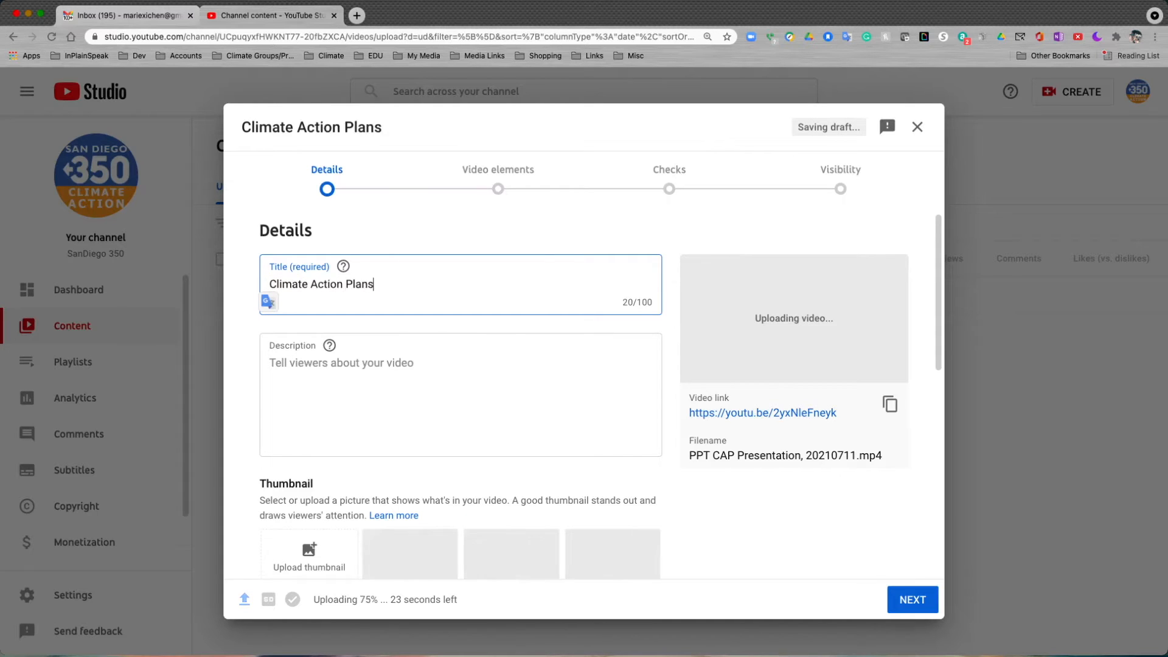
Paste the prepared description about local agencies' climate policies and upload the presentation's title slide image as the thumbnail.
click(270, 363)
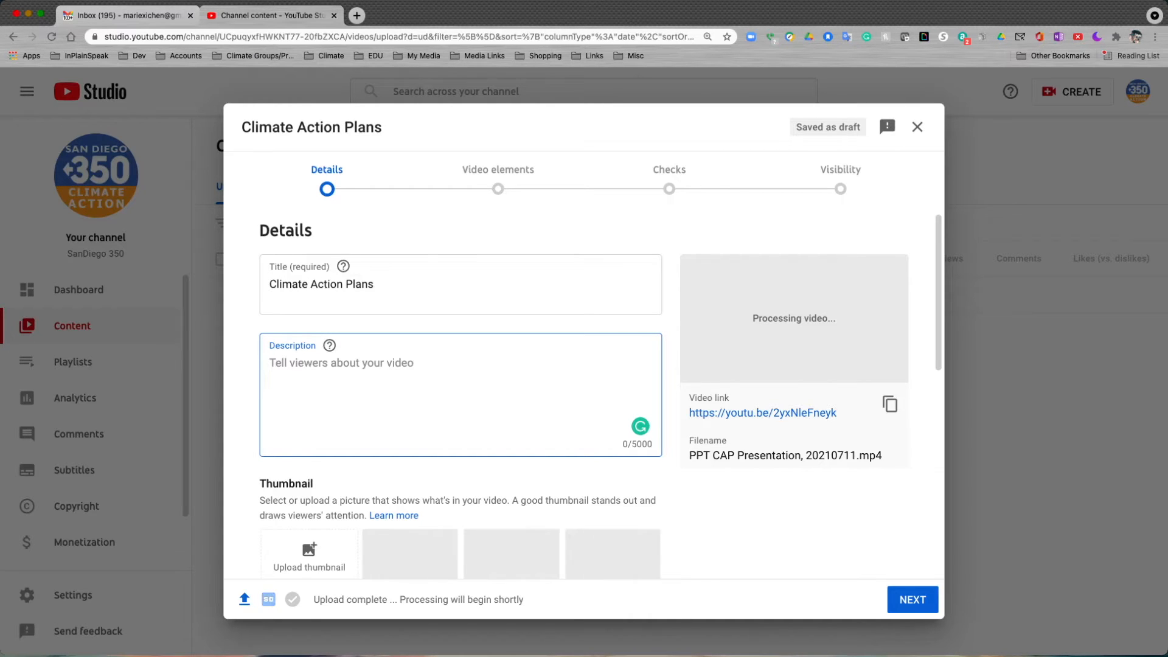
key(super+v)
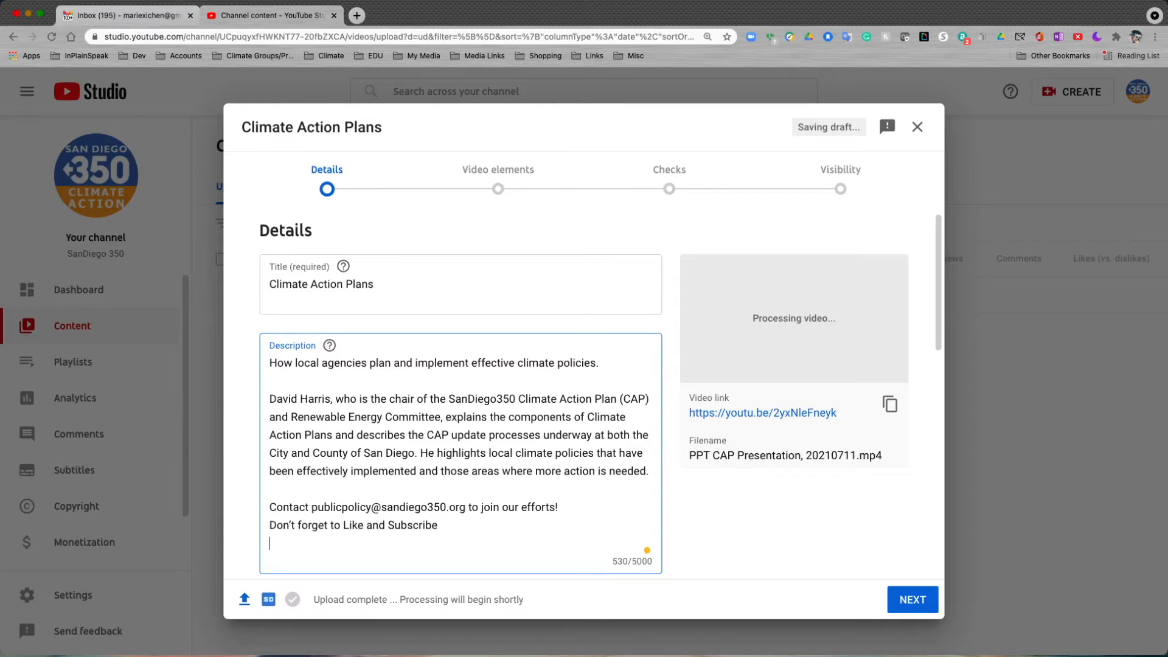
scroll(584, 395, down, 5)
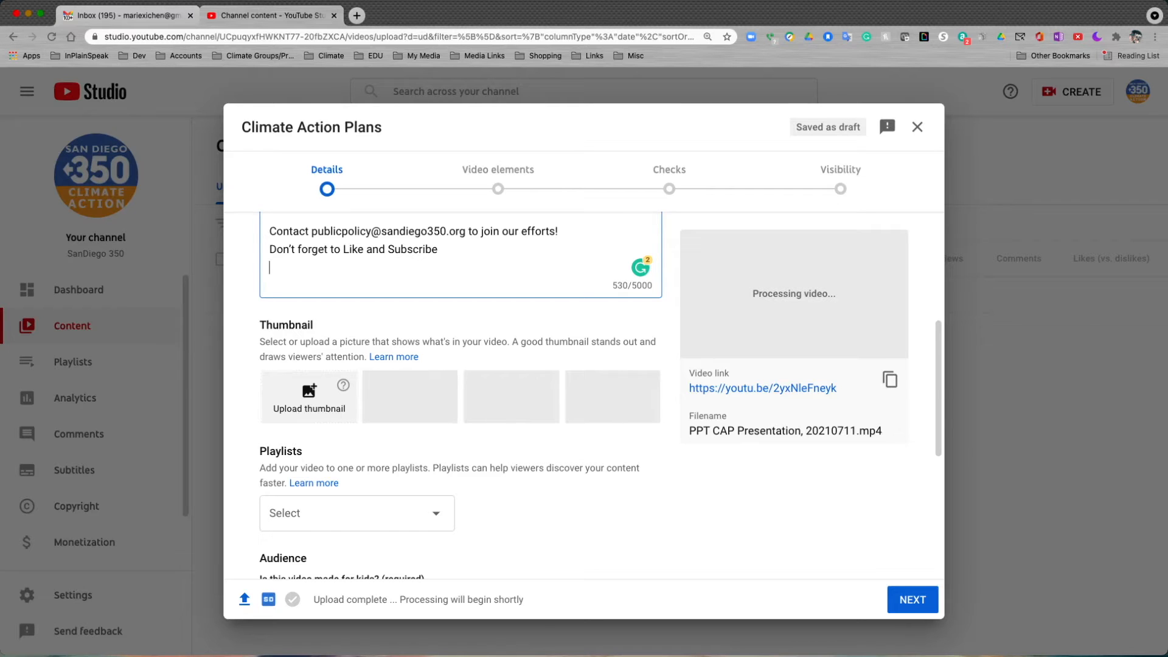
click(309, 397)
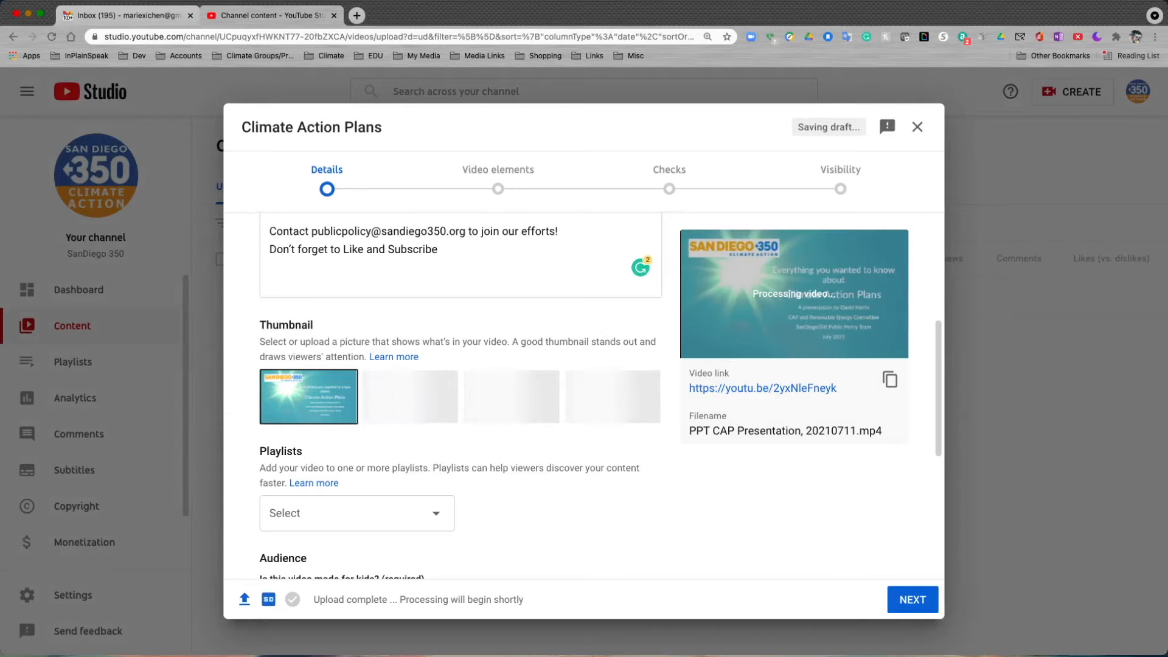
Set the video's audience to "No, it's not made for kids".
scroll(460, 396, down, 2)
scroll(460, 395, down, 4)
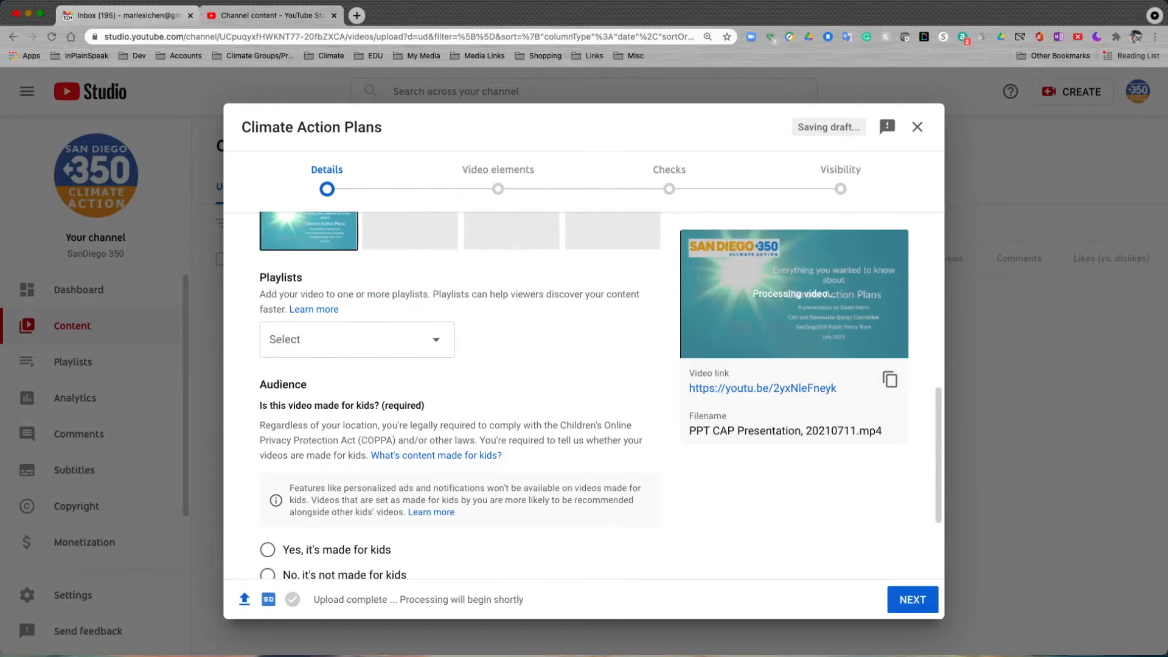
scroll(461, 395, down, 1)
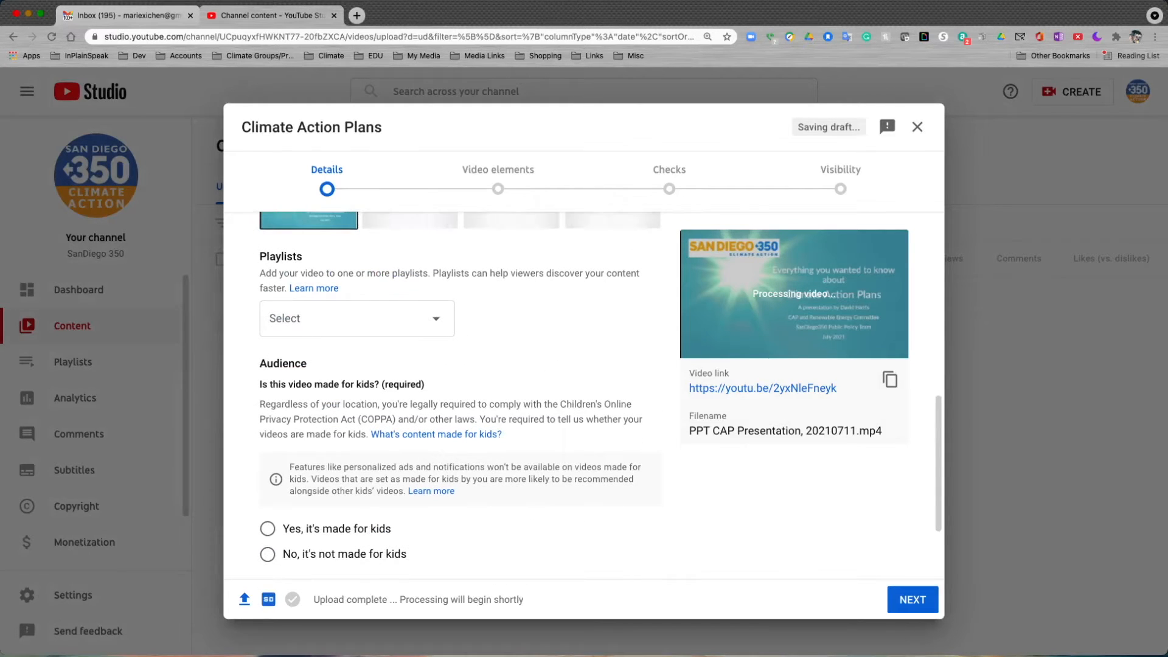
scroll(460, 395, down, 1)
scroll(461, 396, down, 2)
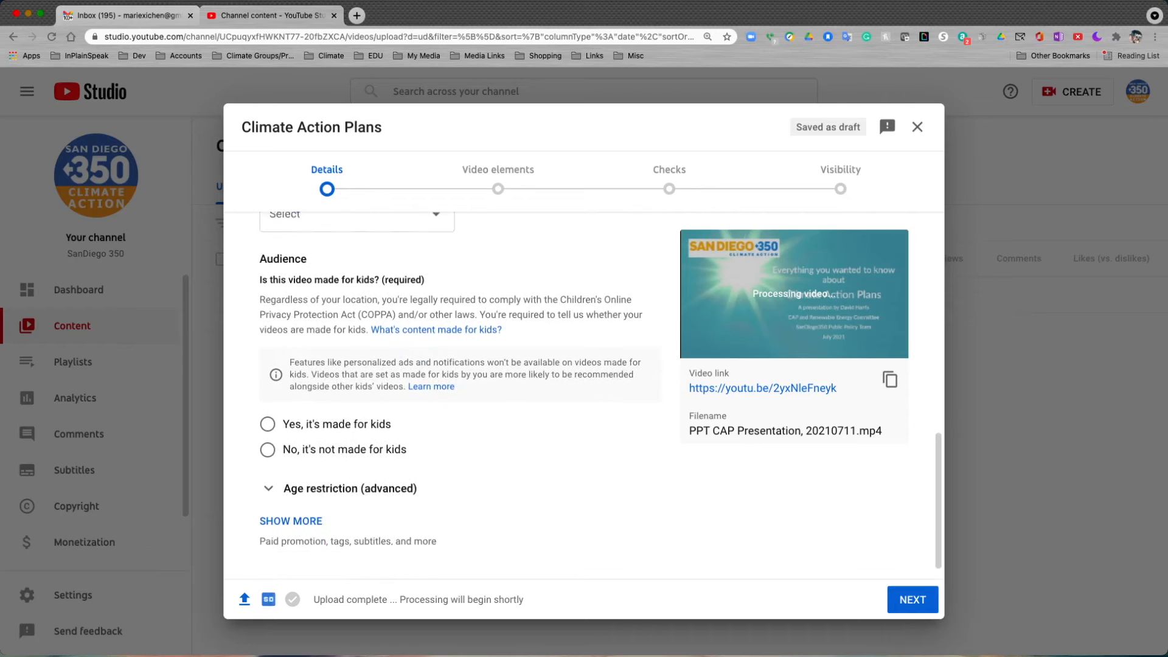
click(267, 439)
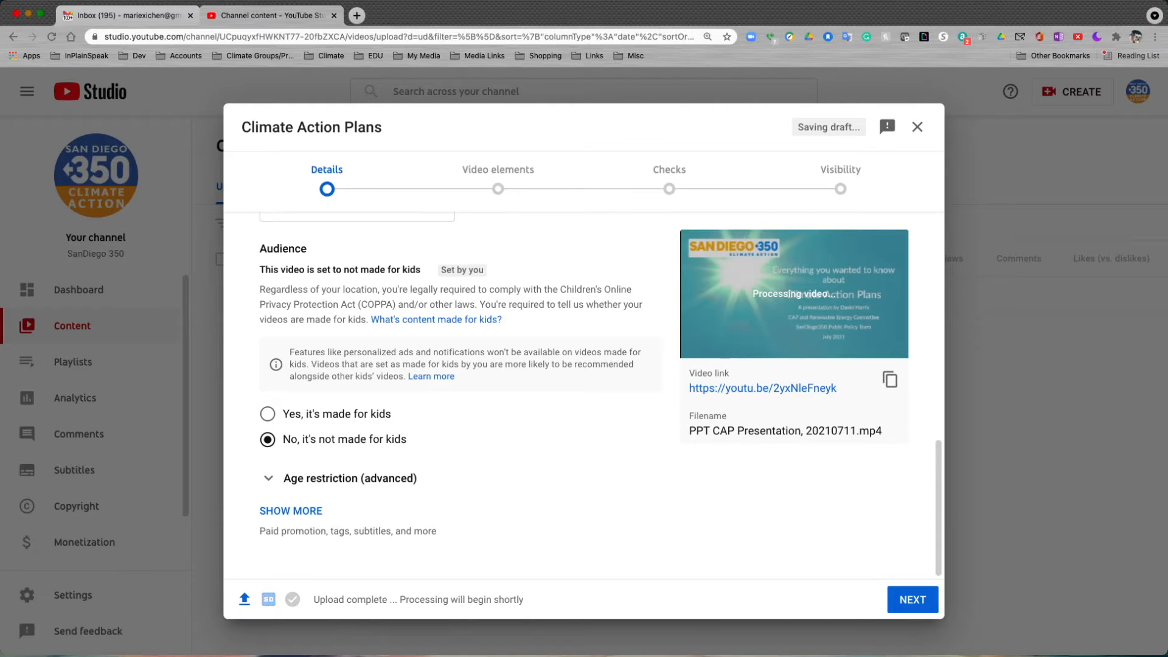
Expand the additional video details and add the tag "CAP".
click(291, 510)
scroll(461, 395, down, 5)
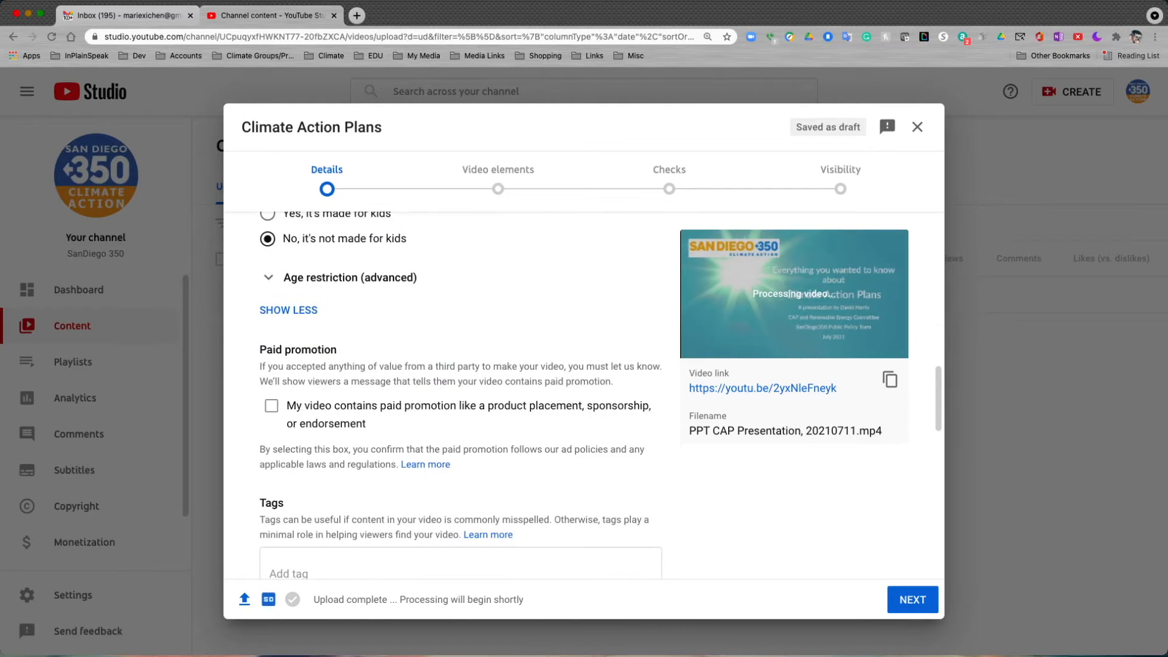
scroll(461, 395, down, 3)
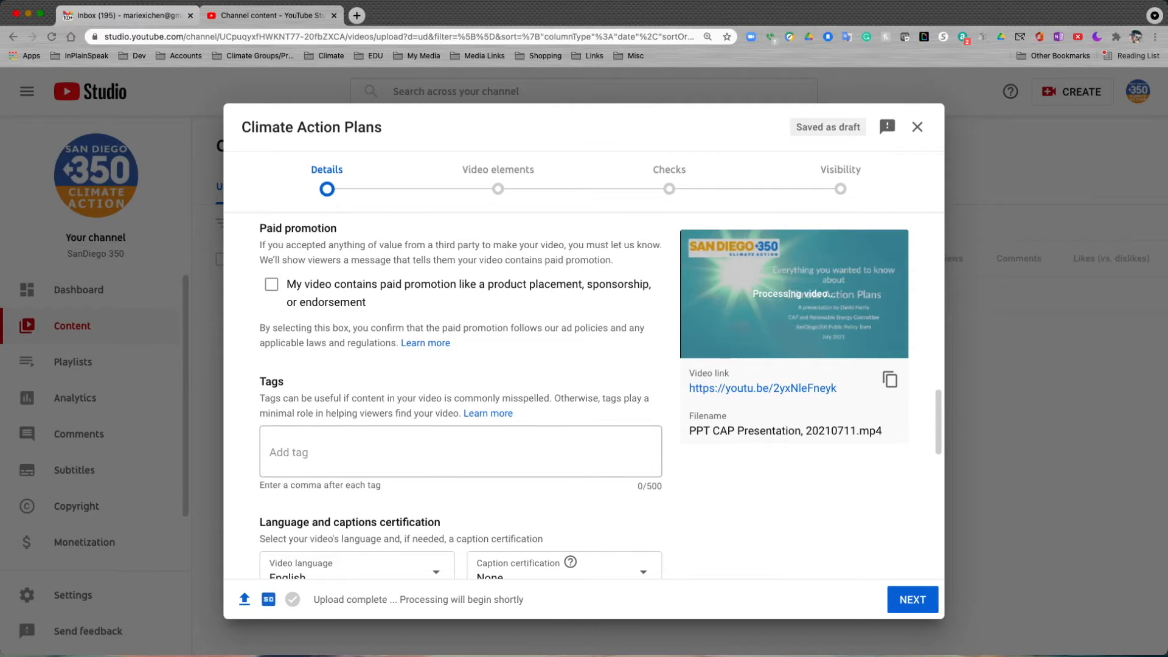
click(460, 452)
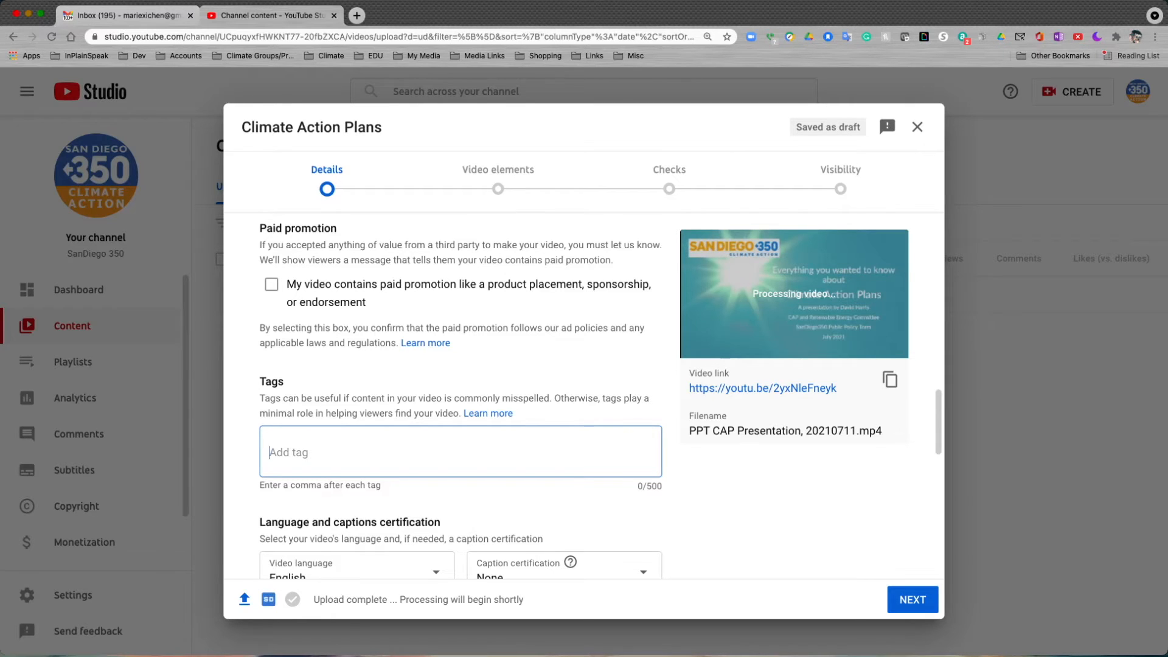
text(C)
text(,)
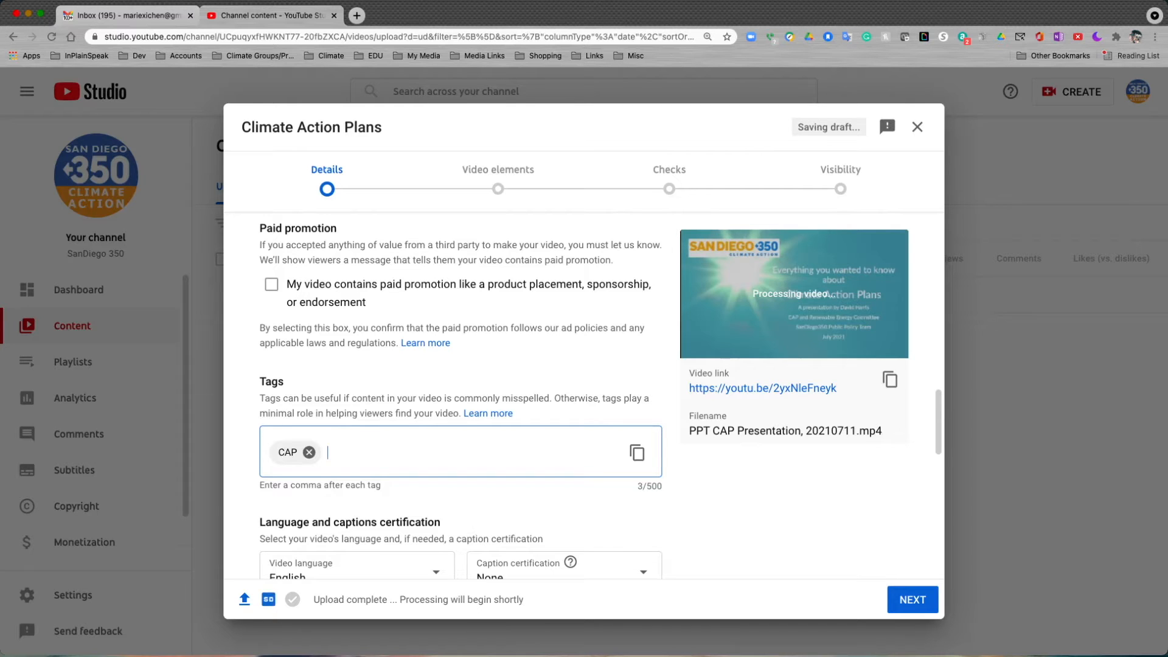
text(Climate Actions)
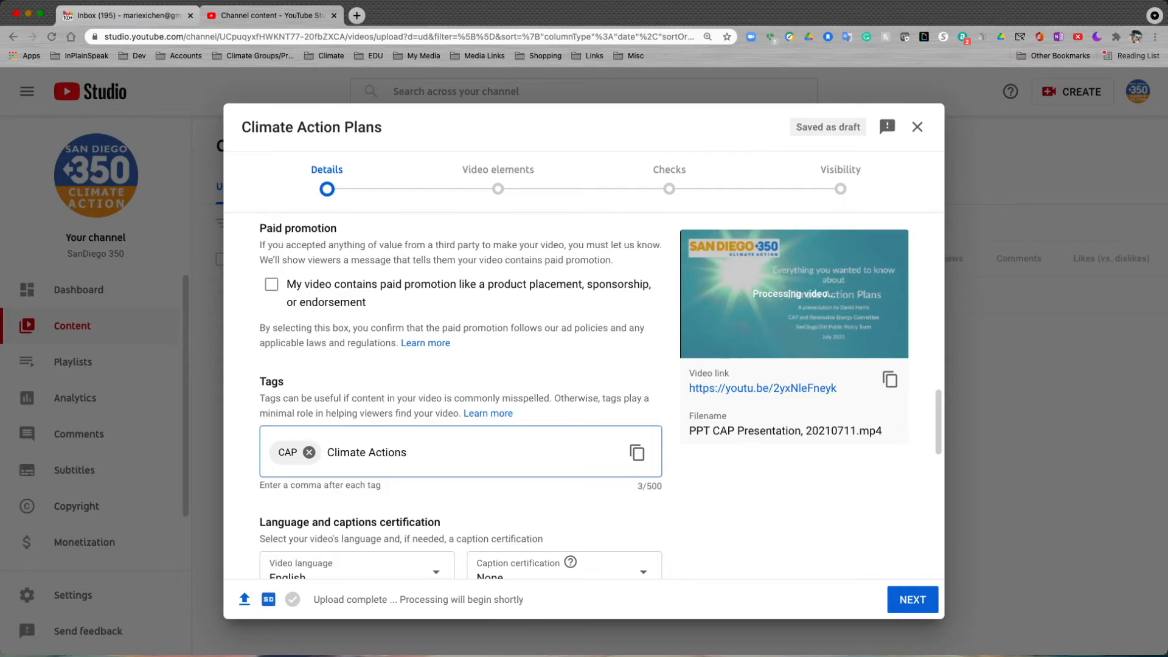
Add the tags "Climate Action" and "Climate Advocacy" to the video.
key(BackSpace)
key(comma)
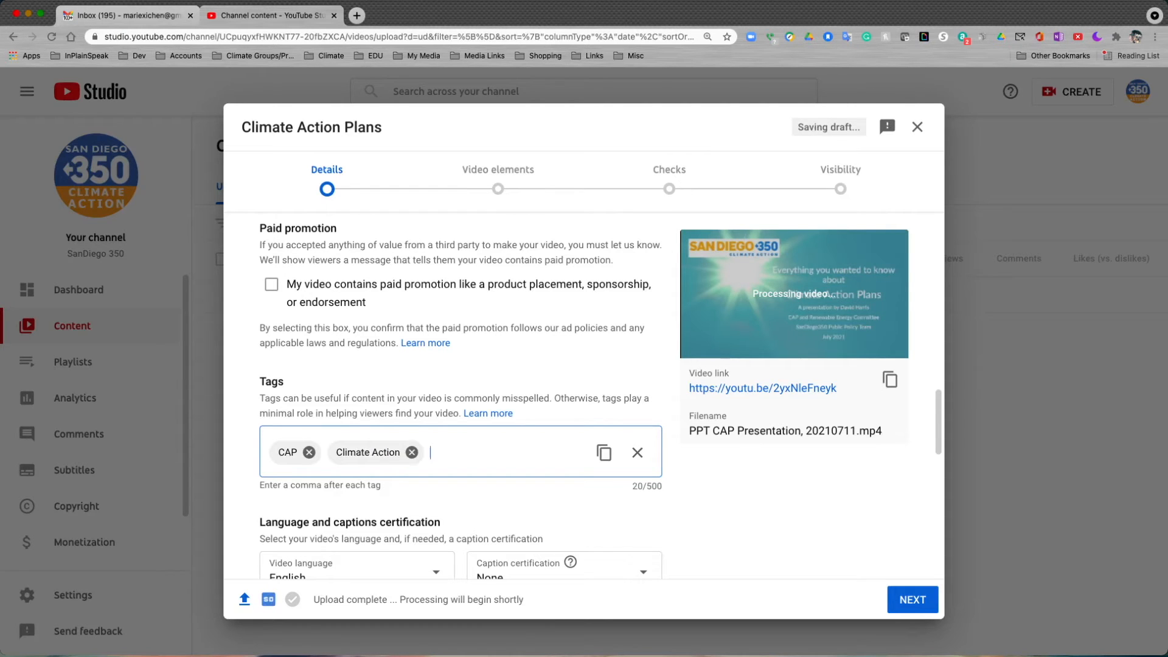
text(Climate Advoc)
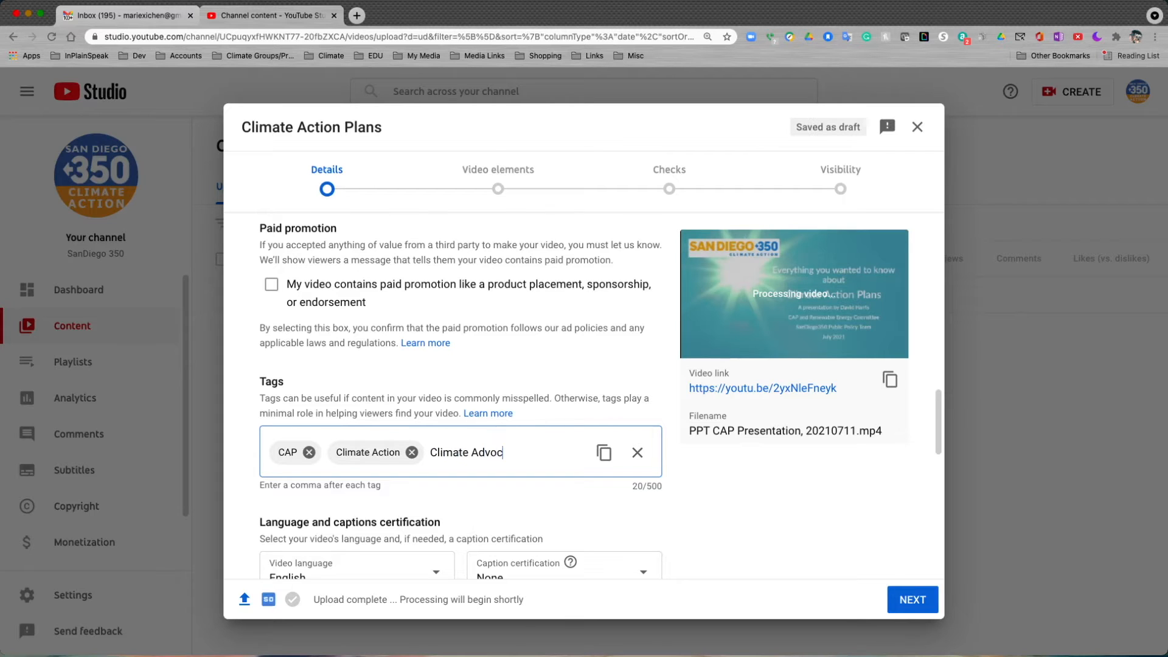
text(acy)
key(Return)
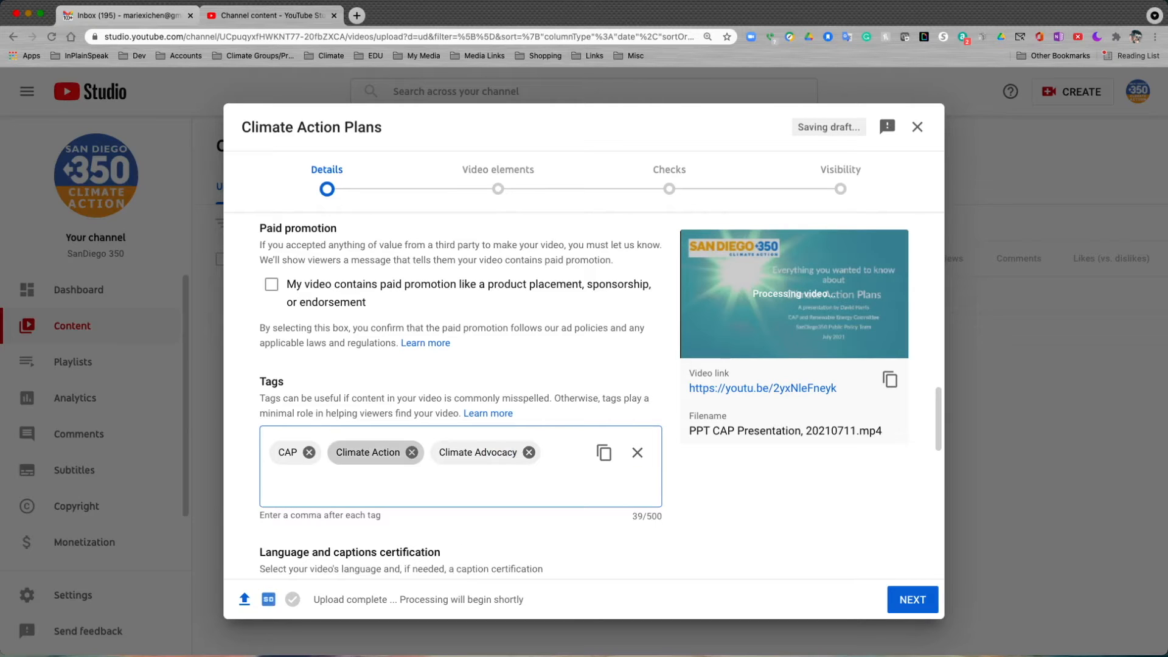
Advance past the video elements and checks without adding anything, and set the video's visibility to Private.
scroll(460, 394, down, 12)
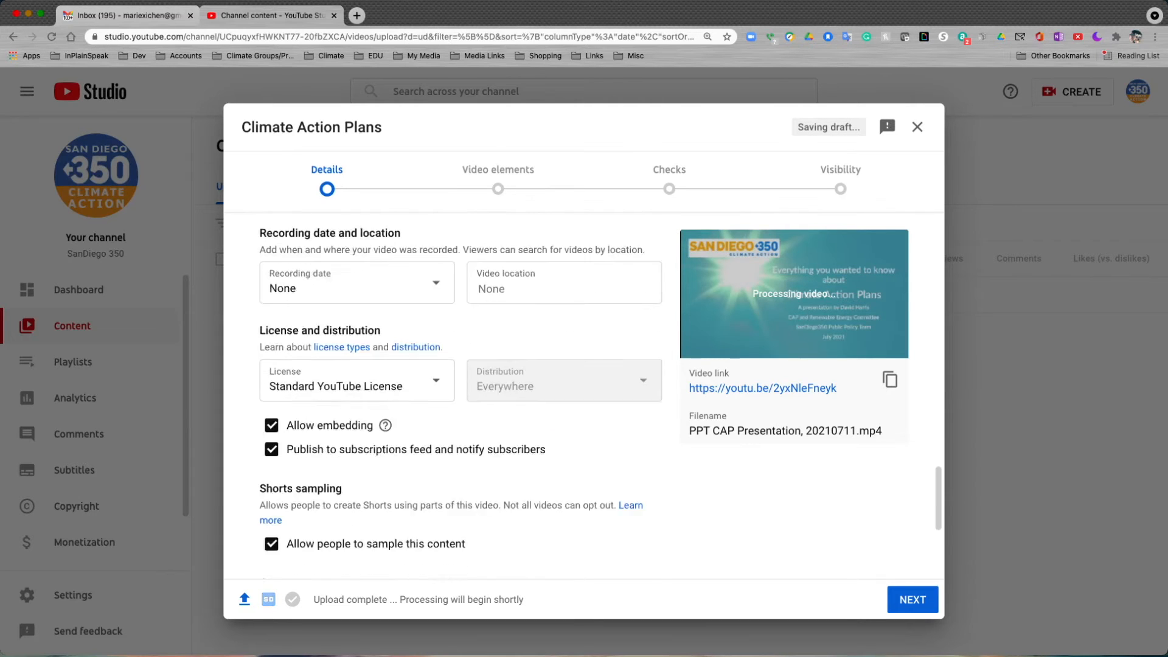
scroll(460, 395, up, 10)
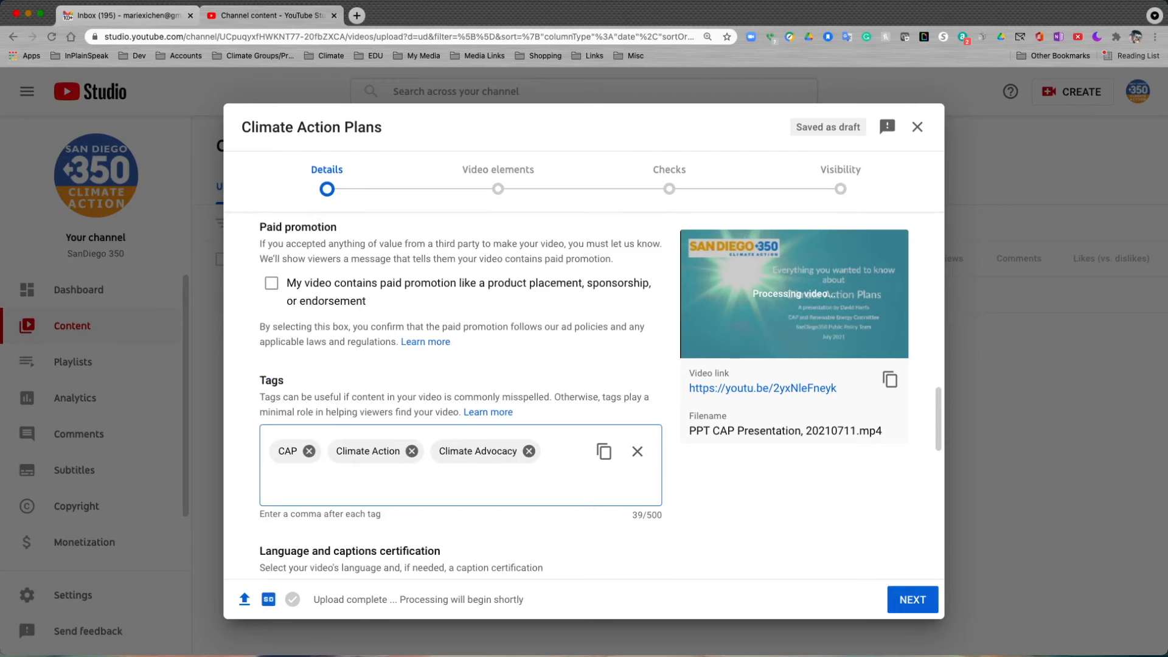
click(912, 599)
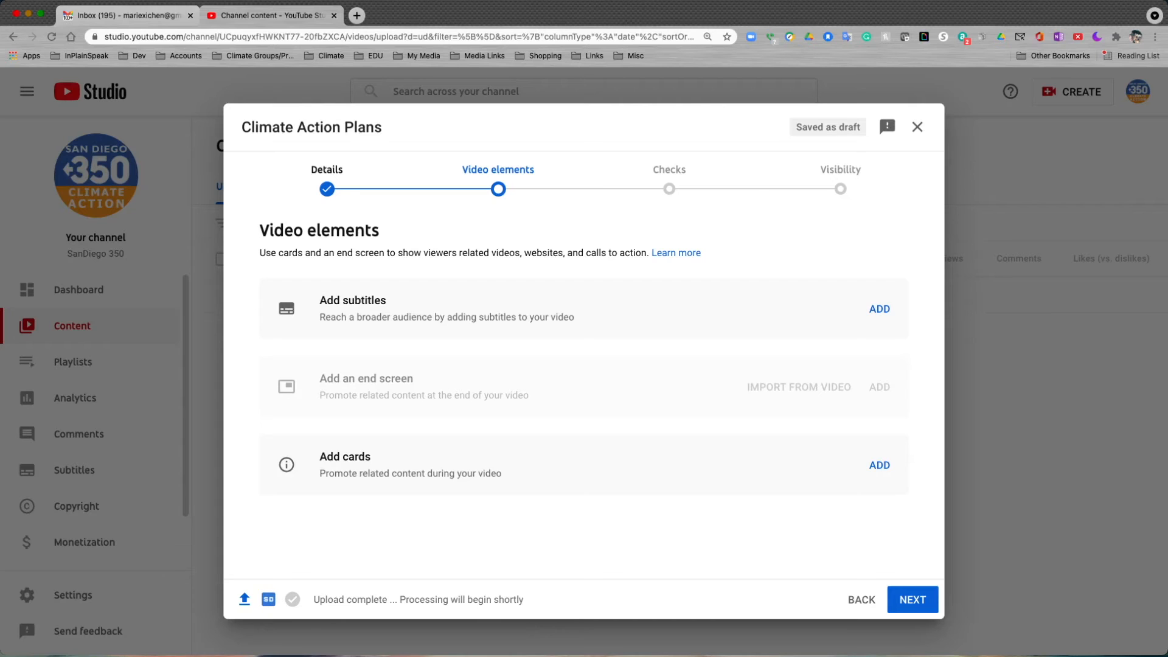
click(912, 599)
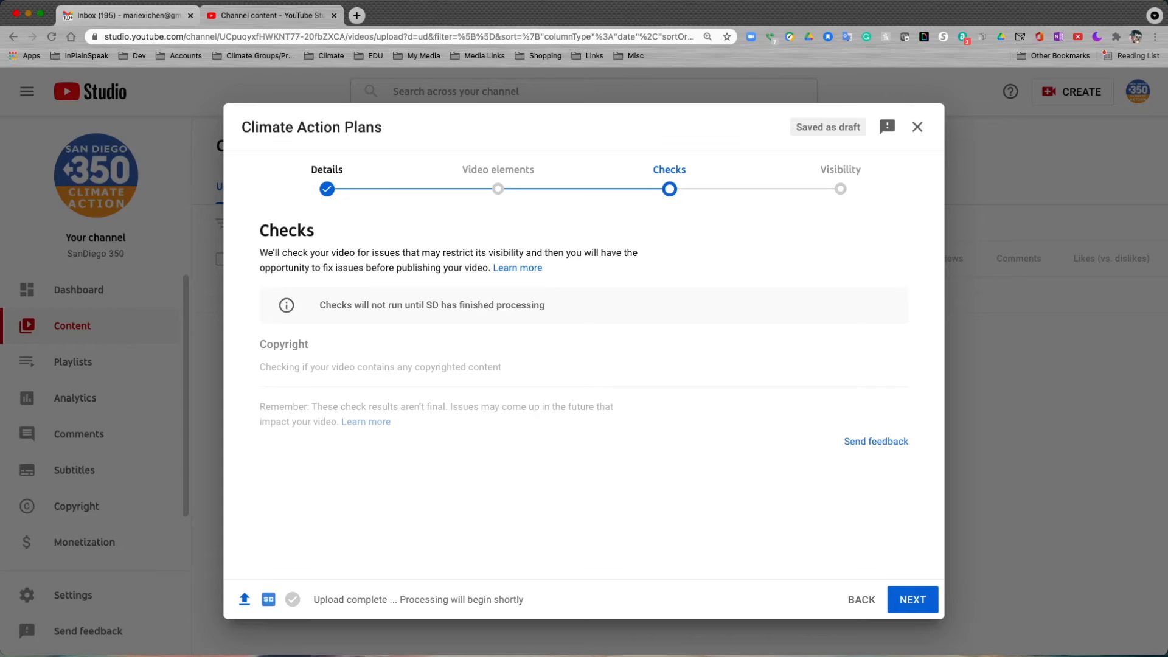
drag(425, 305, 438, 305)
click(431, 305)
click(913, 599)
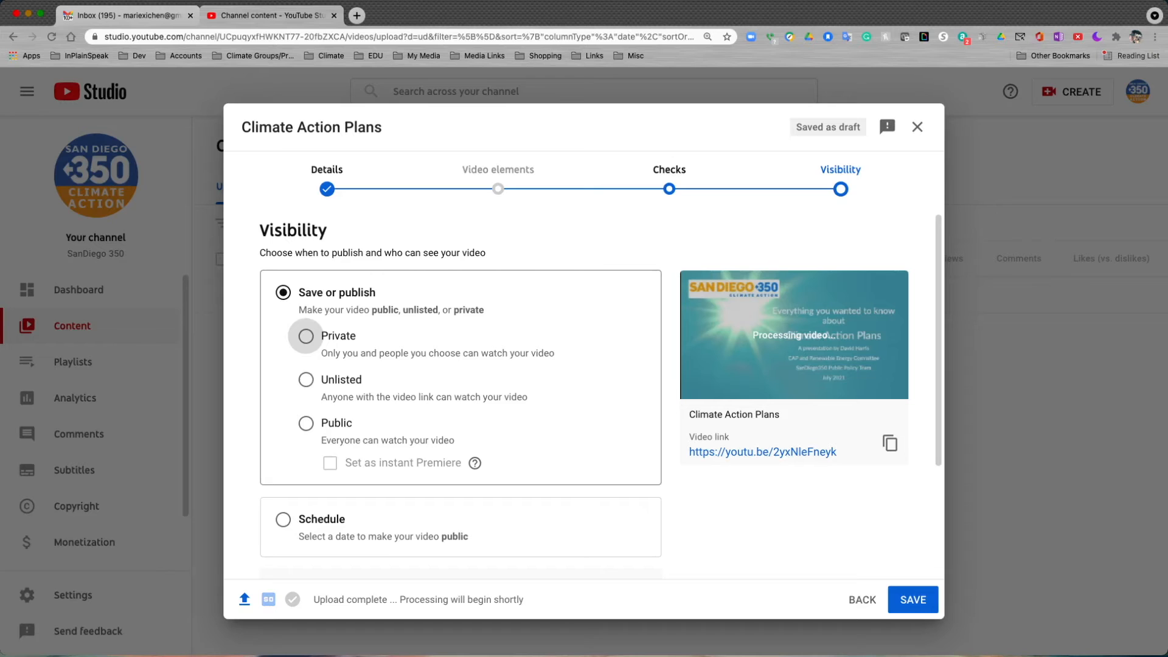
click(306, 336)
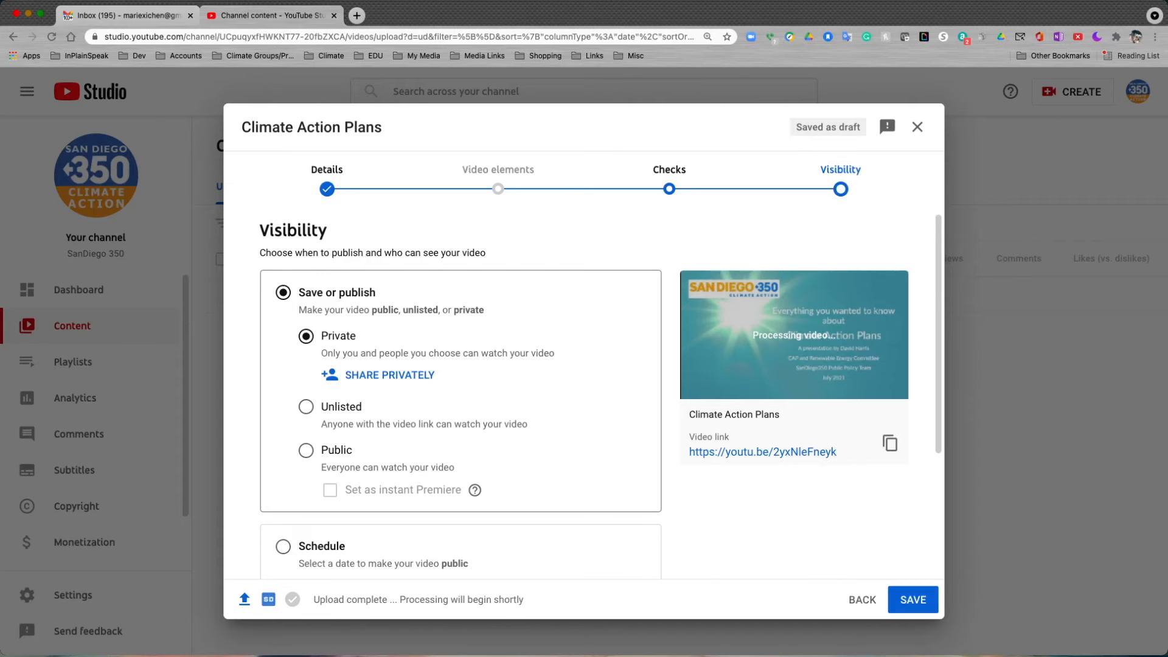
Switch the video's visibility to Unlisted and on to Public, and copy the video link.
click(306, 407)
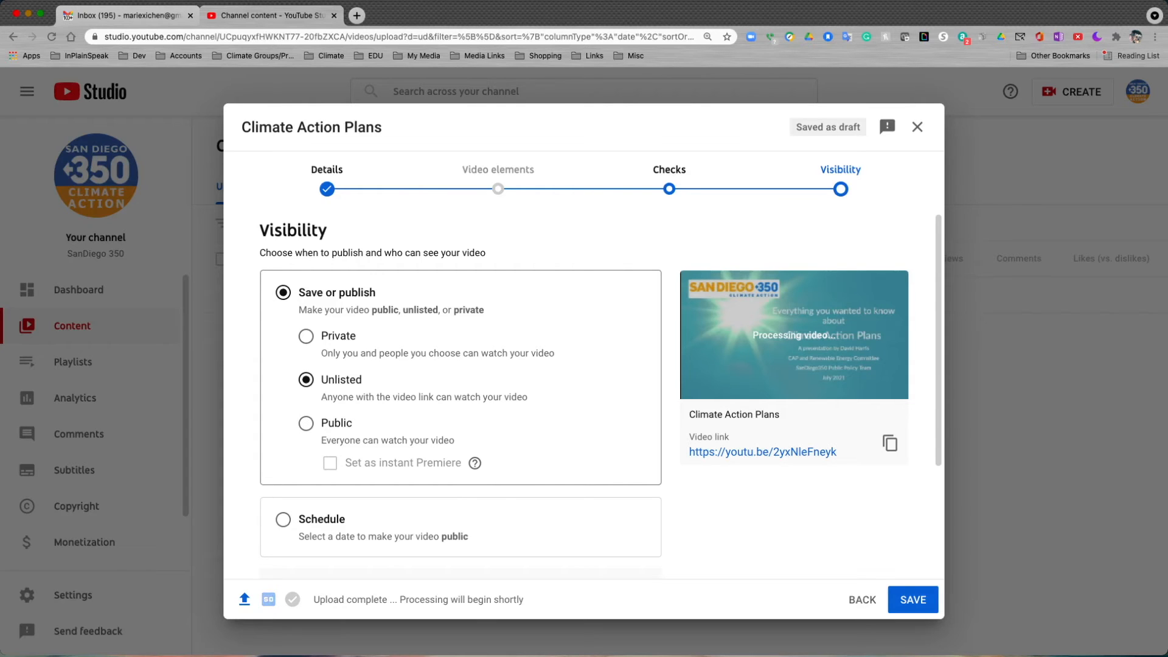
click(306, 423)
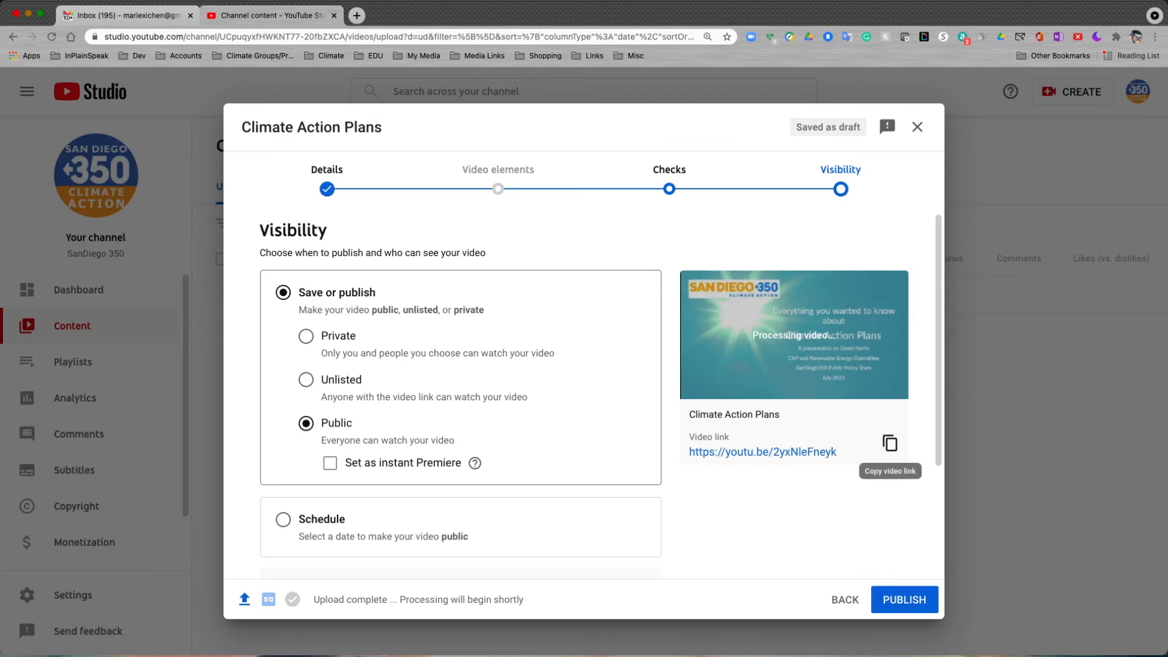
click(889, 443)
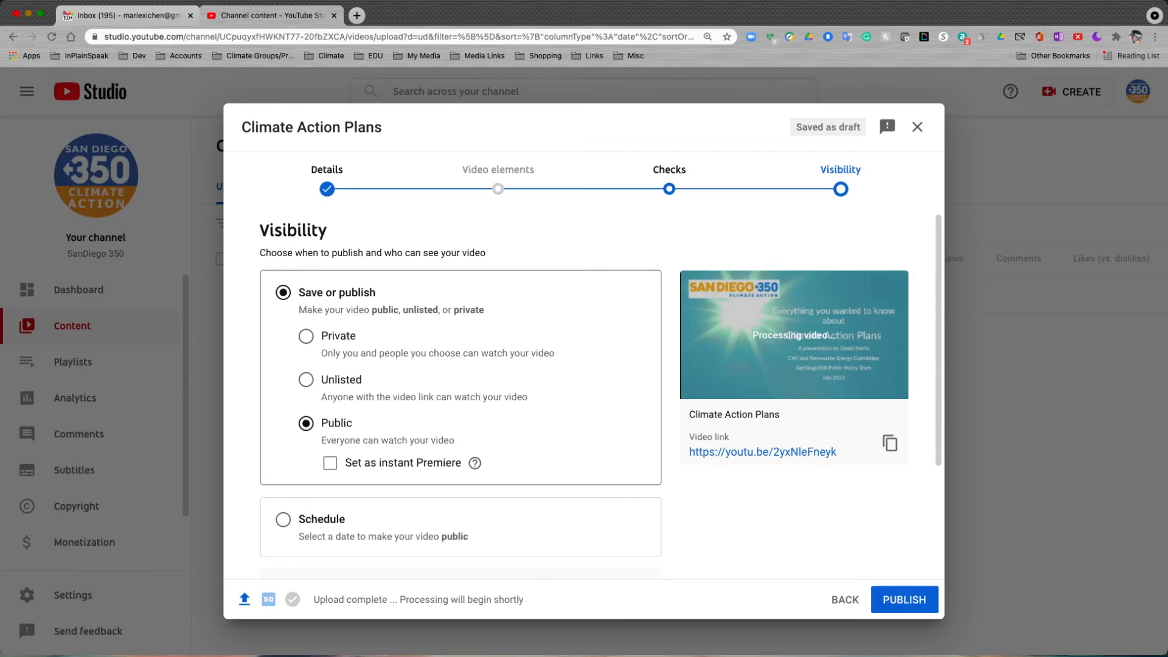
Schedule the video to be made public on Jul 13, 2021 at 10:00 AM, and dismiss the video processing notice.
scroll(583, 396, down, 1)
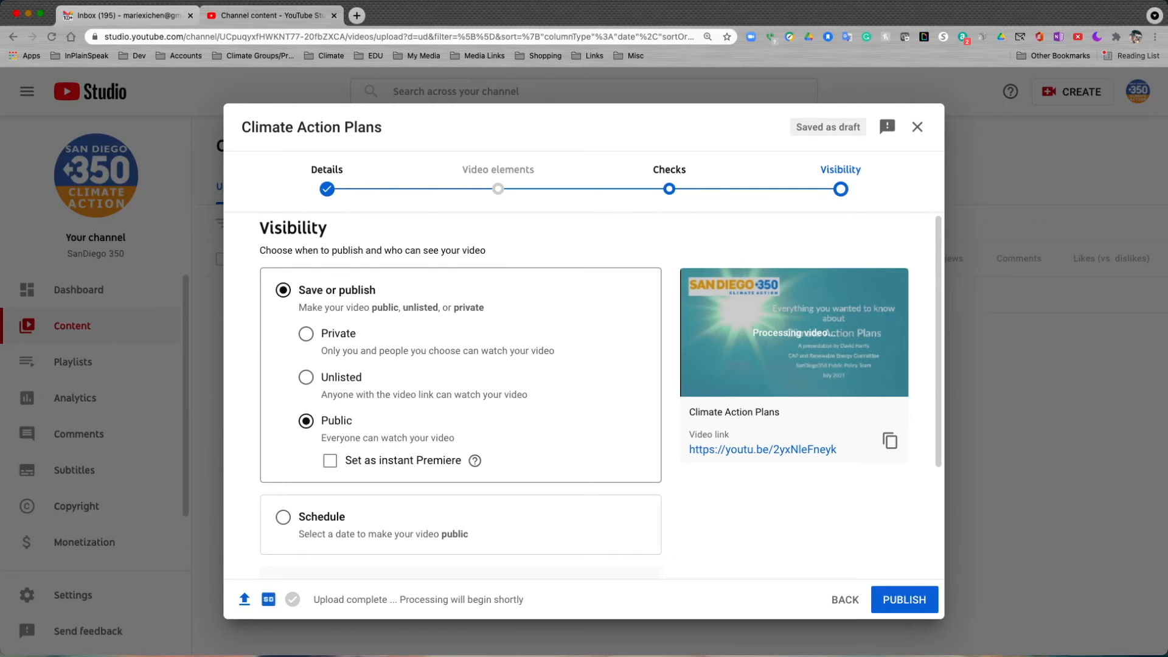
click(283, 517)
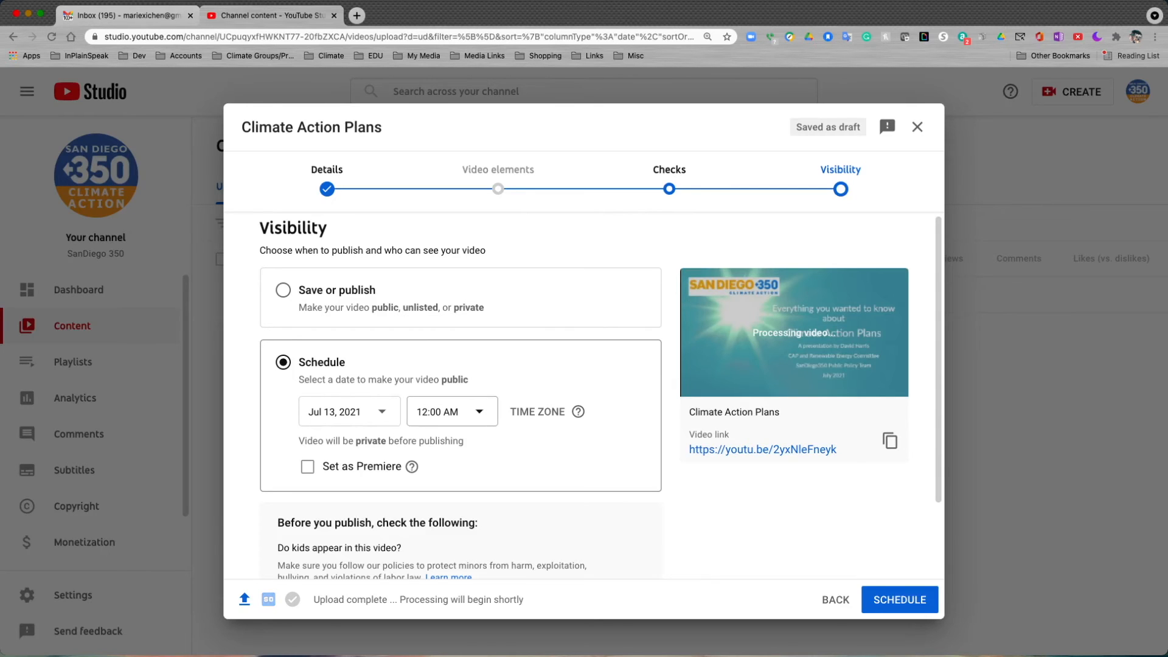
click(452, 411)
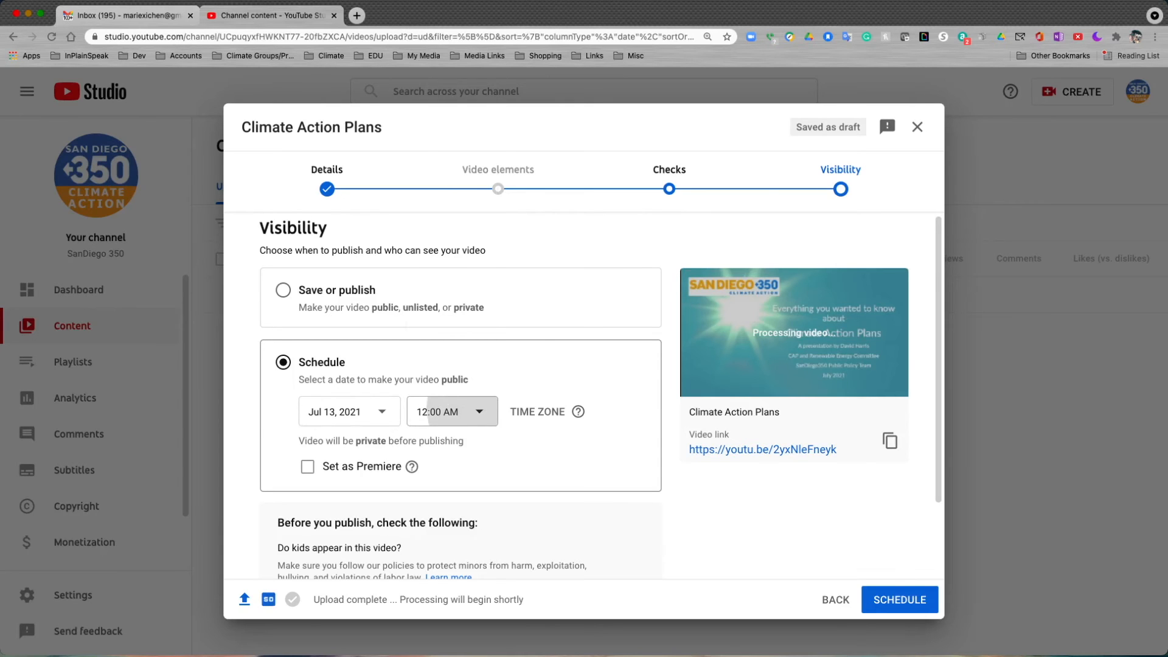
scroll(451, 343, down, 10)
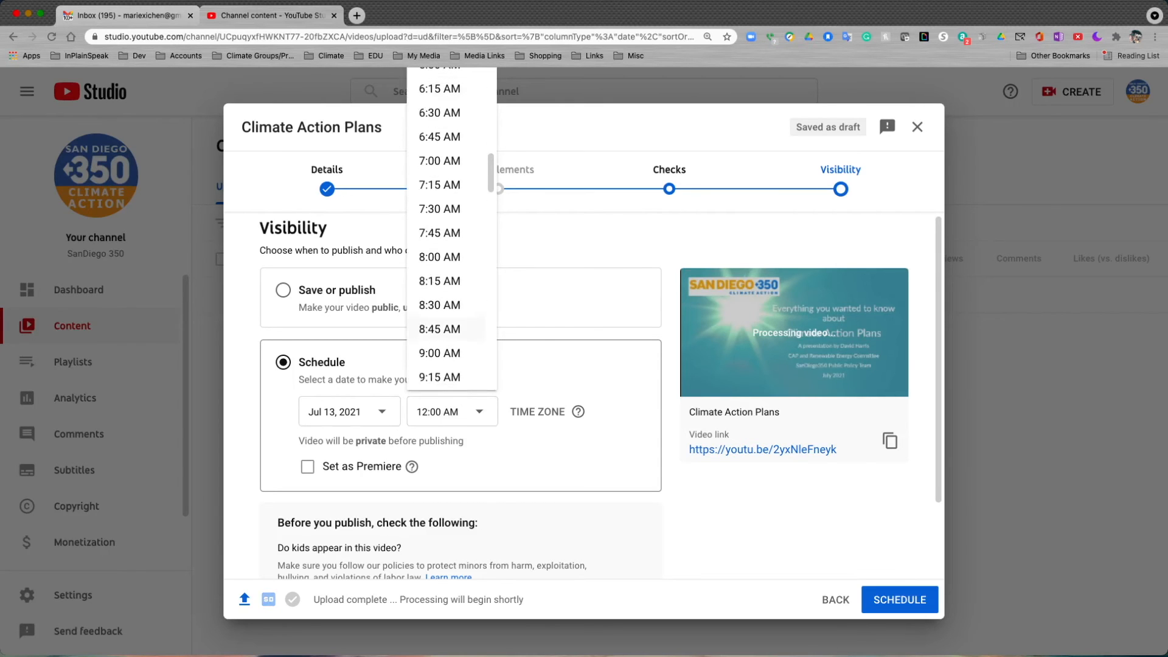
scroll(451, 329, down, 5)
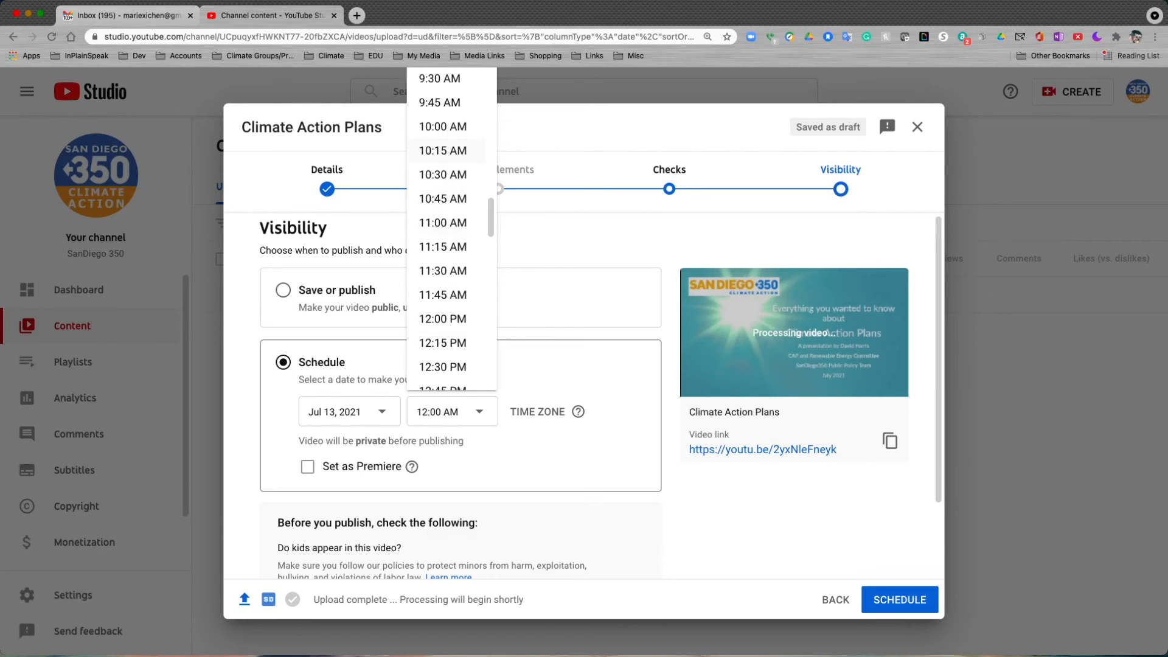
click(443, 126)
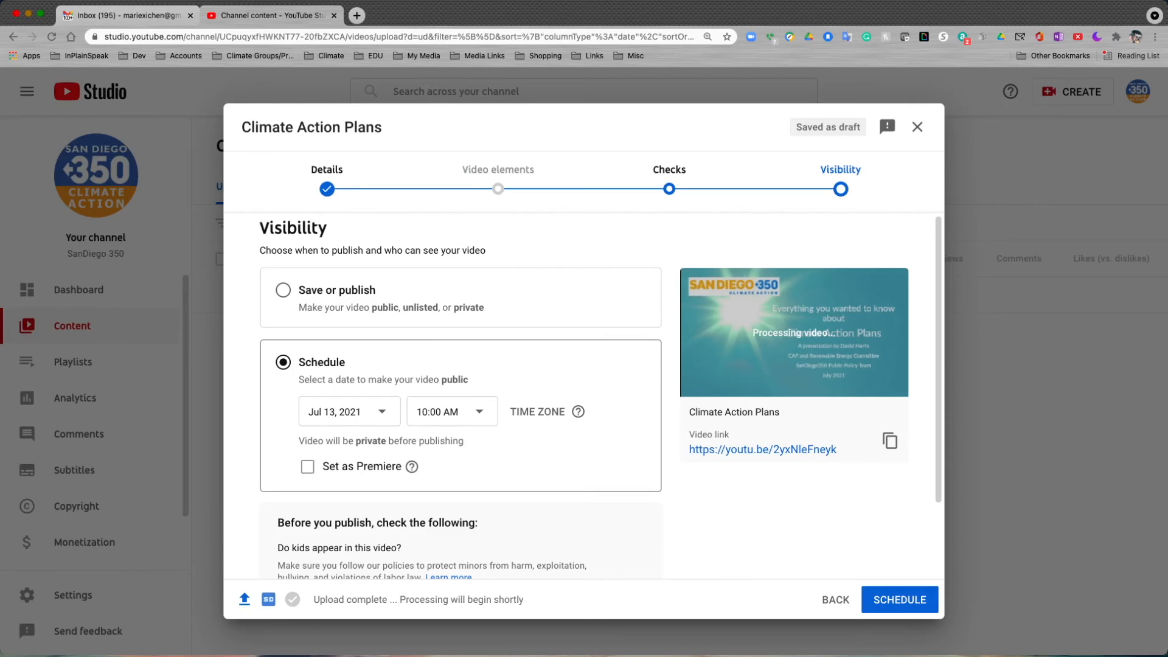
scroll(583, 396, down, 3)
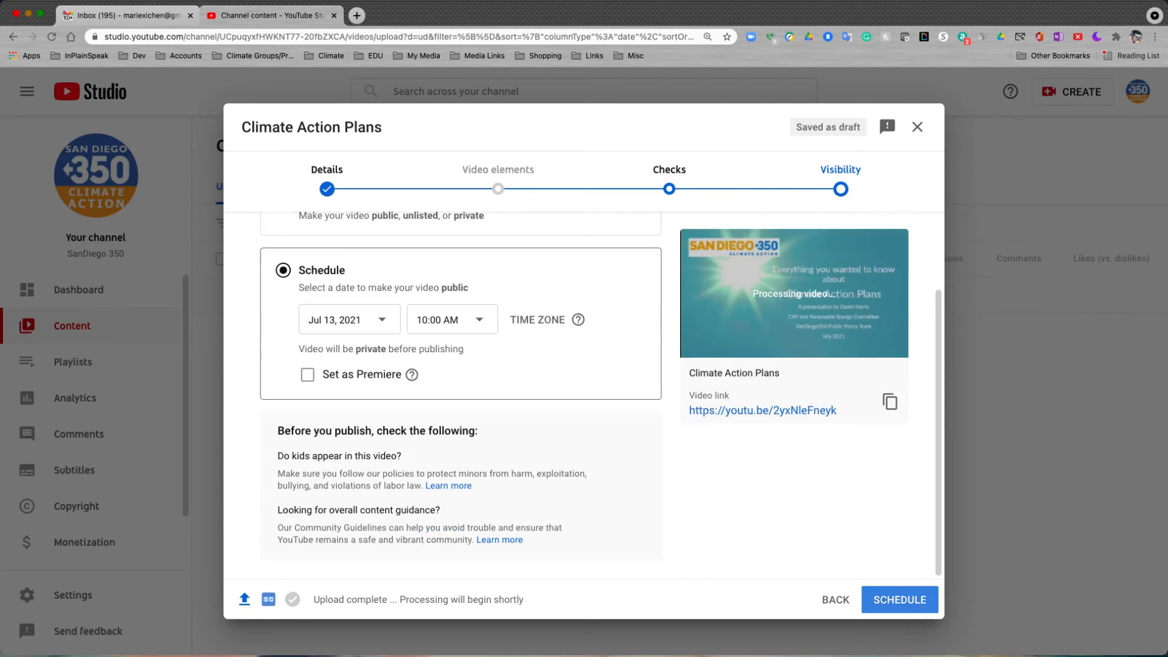
click(899, 599)
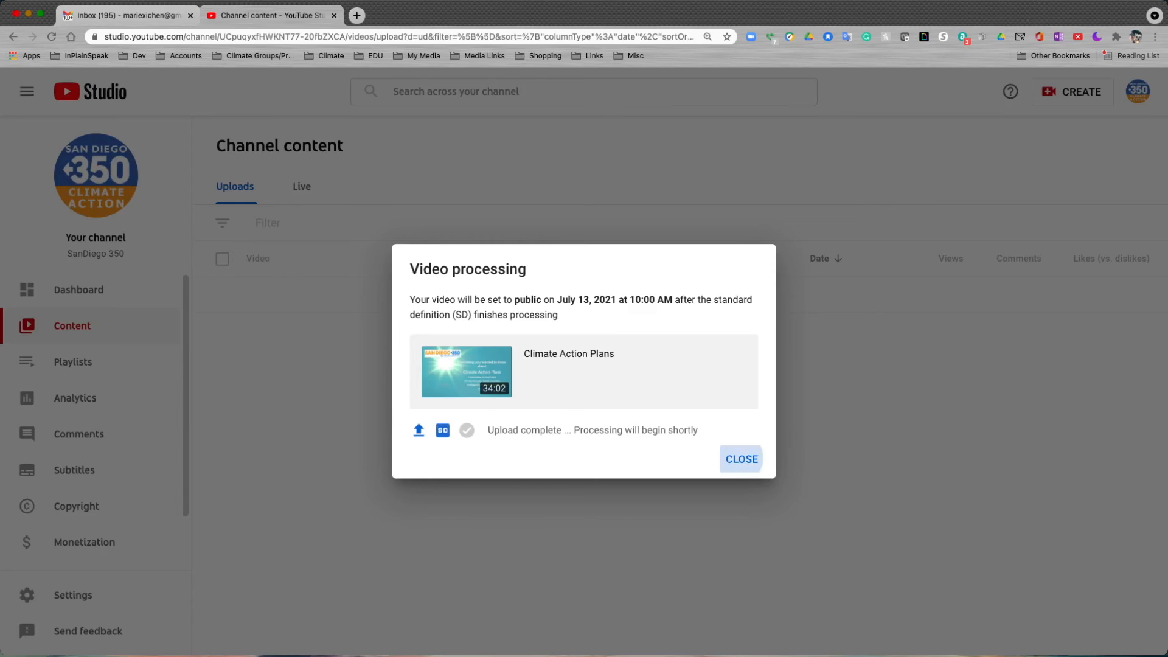
click(741, 459)
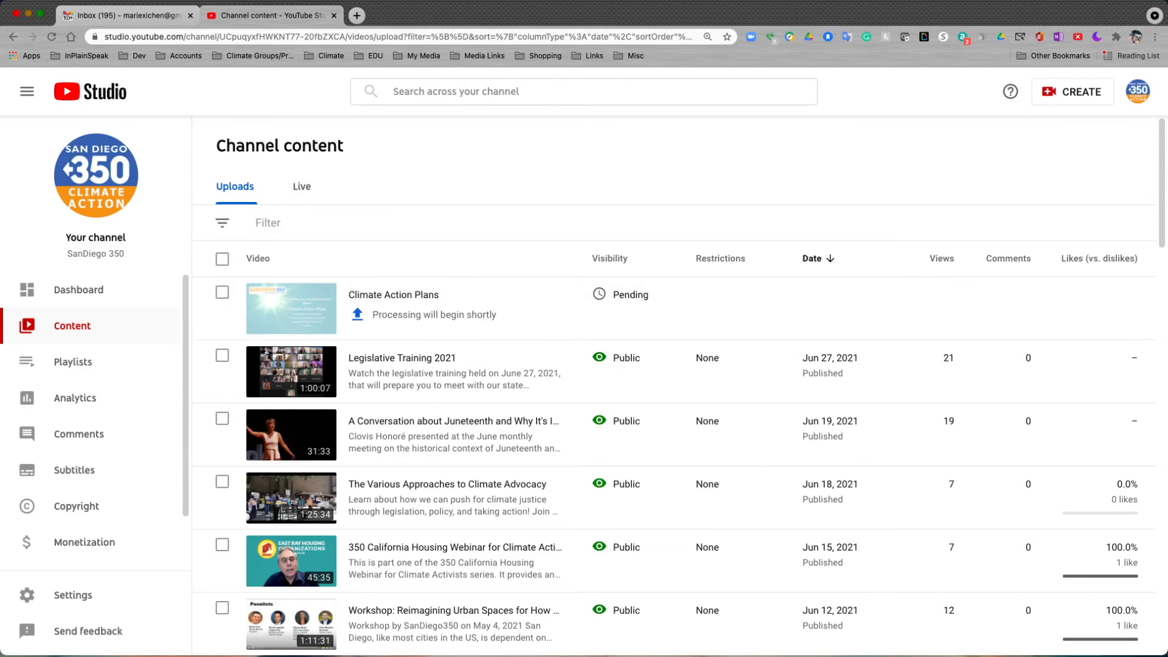
Open the details of the Climate Action Plans video from the channel content list and look through its editable settings.
mouse_move(610, 259)
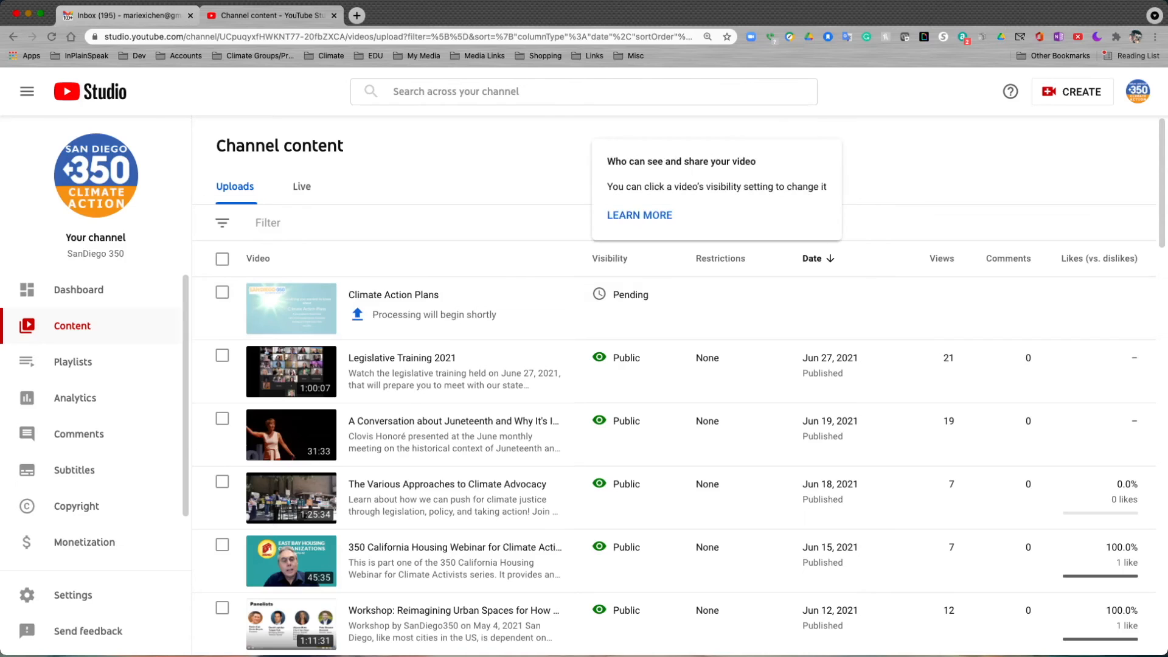
mouse_move(720, 258)
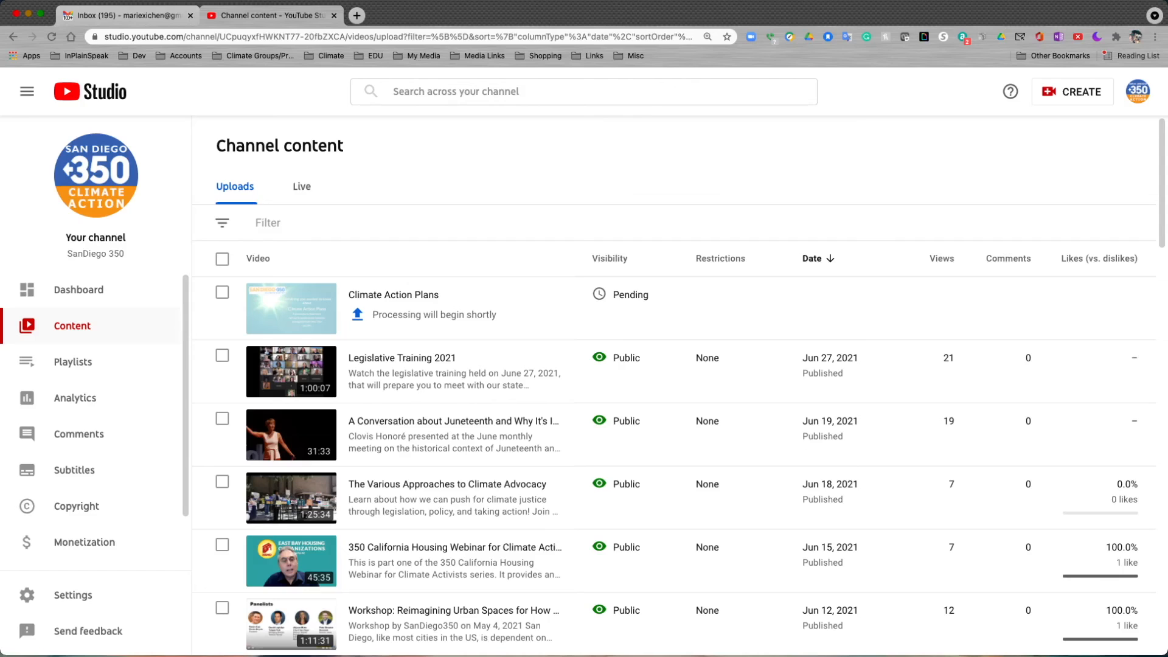
mouse_move(402, 308)
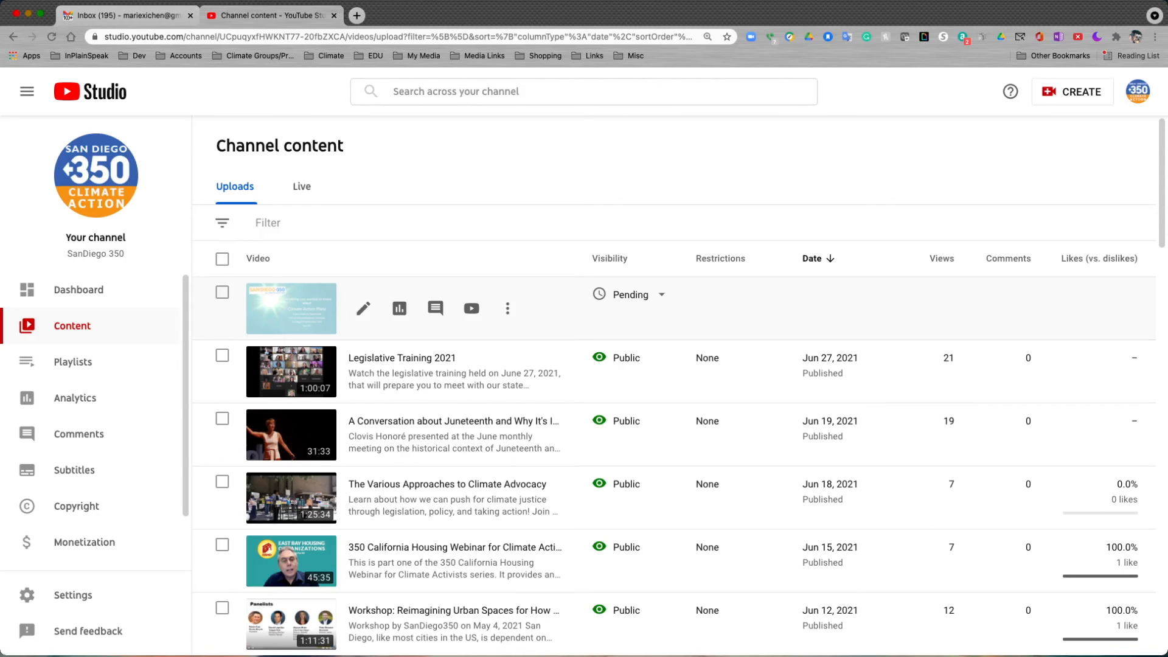
click(363, 308)
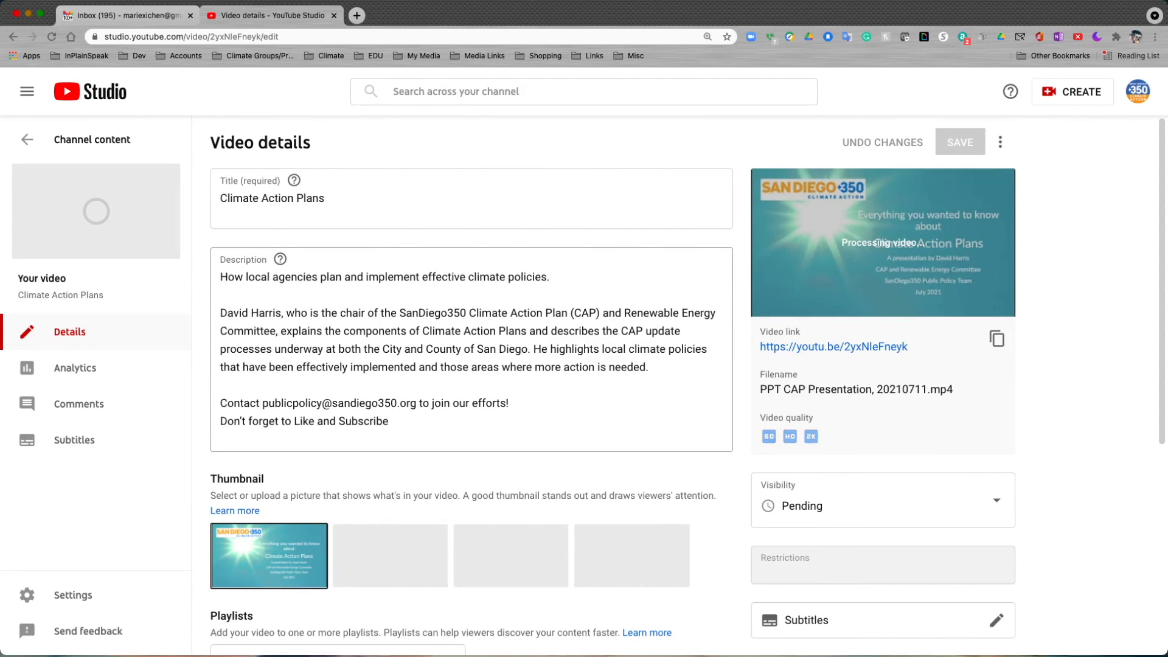
scroll(472, 396, down, 5)
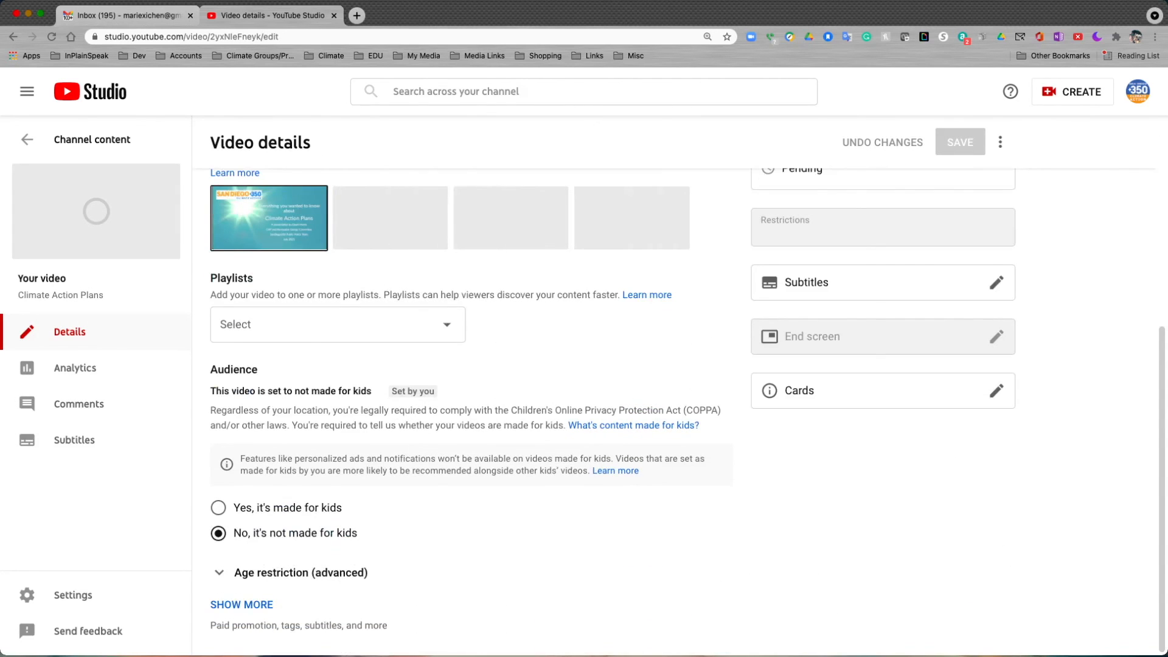
scroll(471, 395, up, 5)
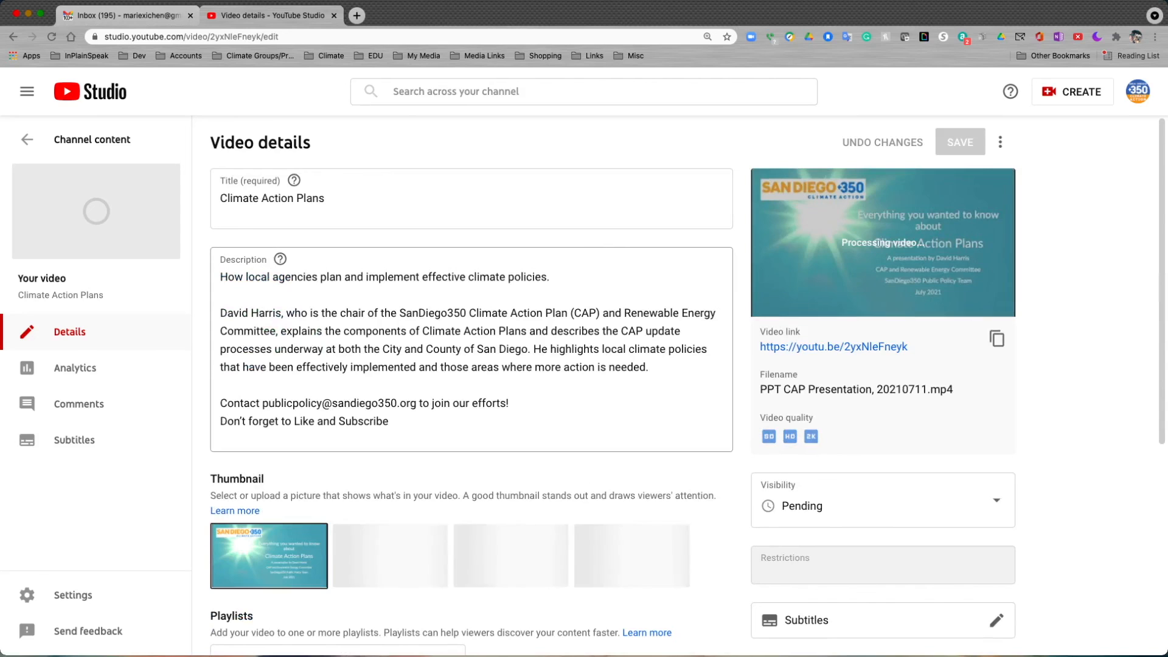
Try removing the word "Subscribe" from the end of the video's description, and undo the deletion.
click(389, 421)
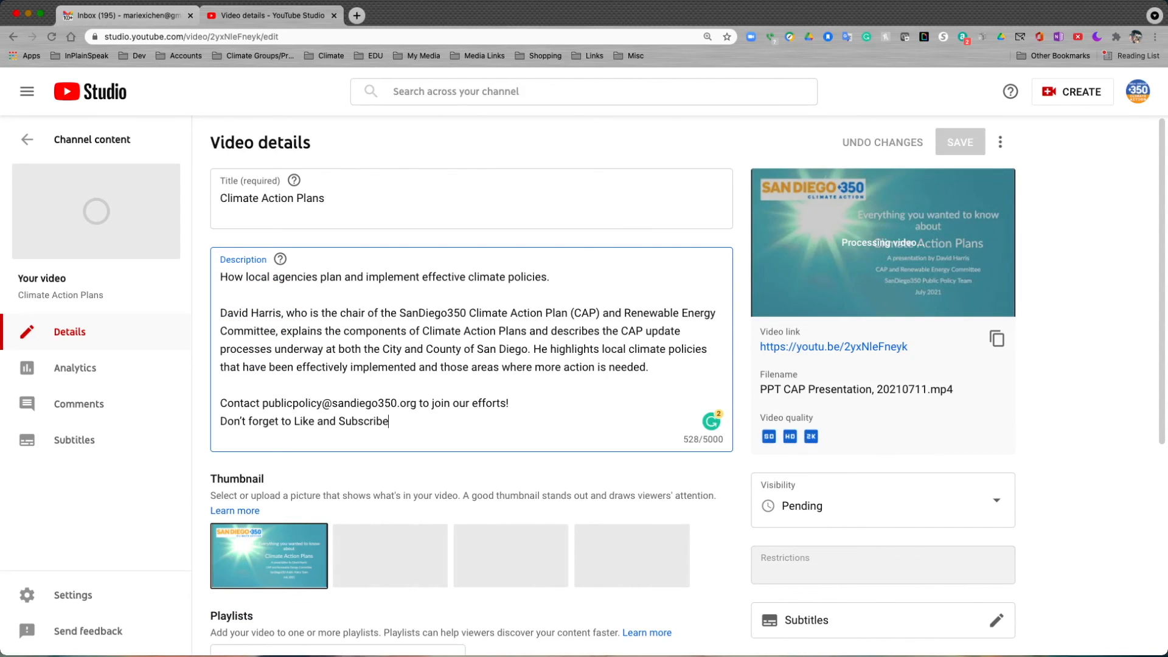
key(alt+shift+Left)
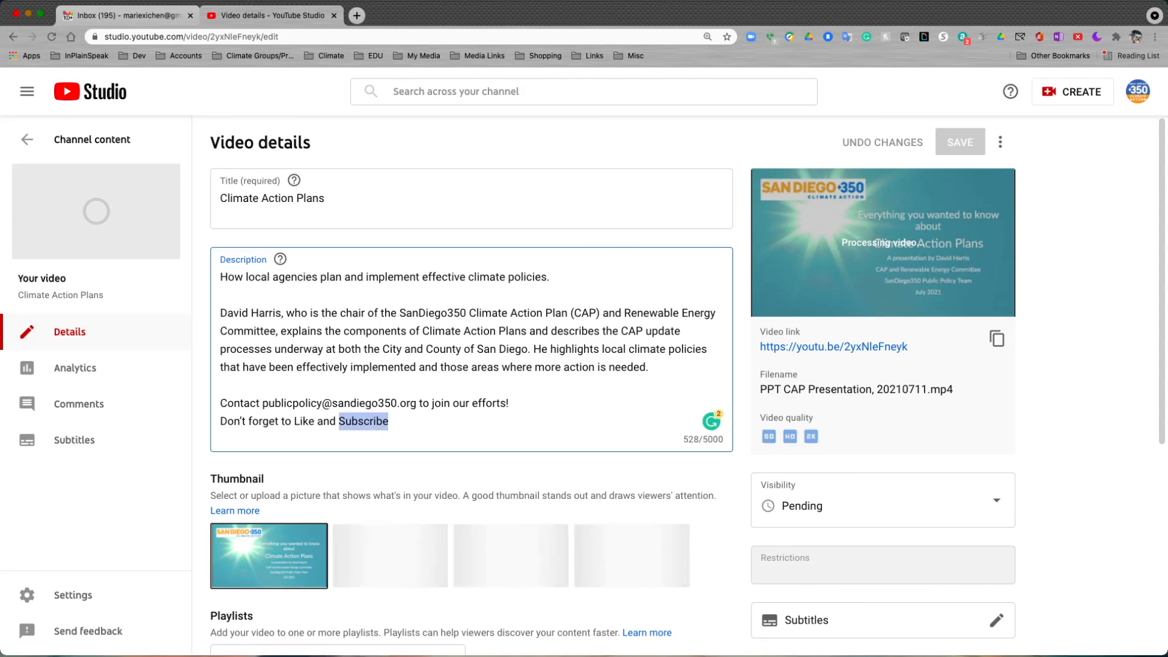
key(BackSpace)
key(BackSpace)
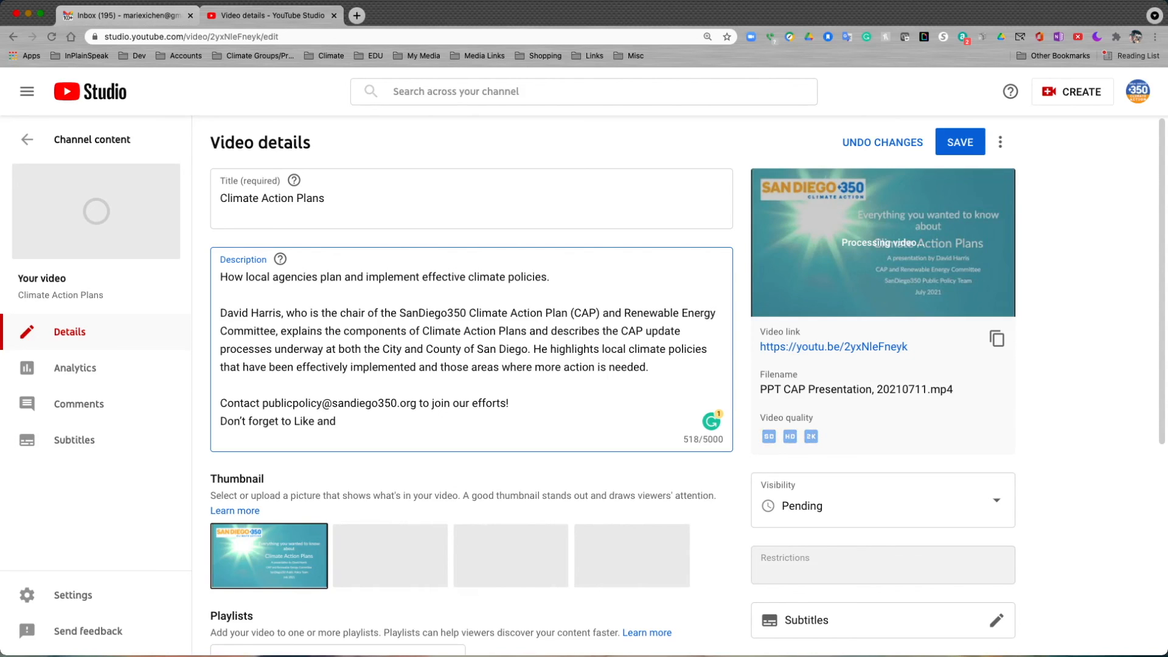
key(super+z)
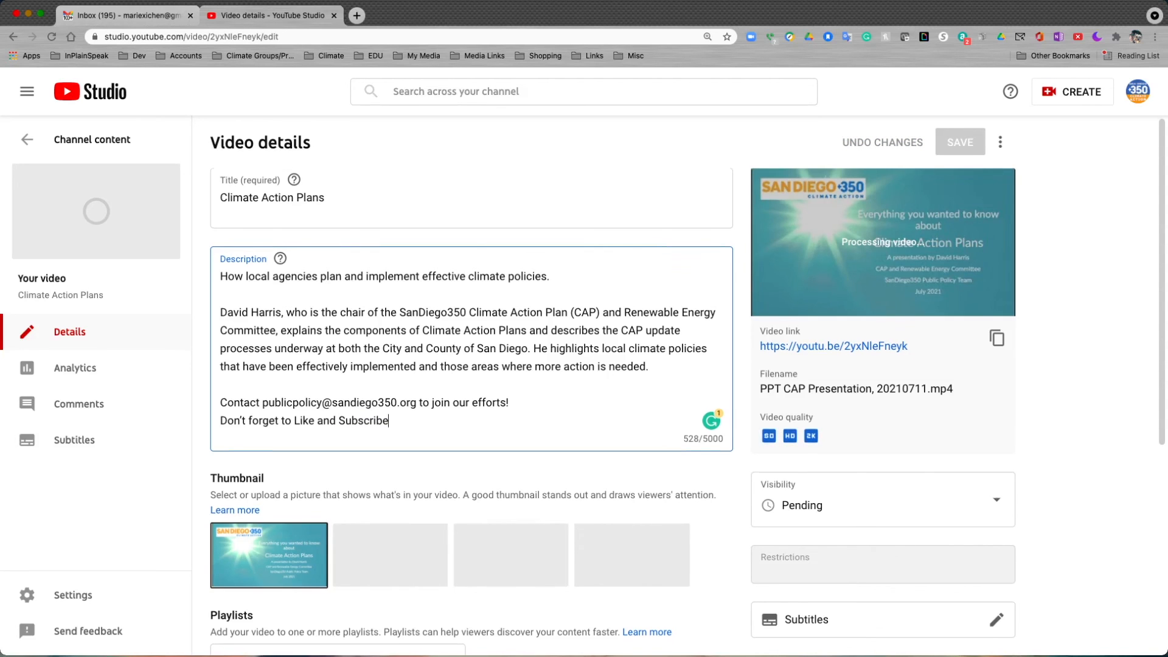
Review the publishing schedule in the video's visibility settings and close them without making changes.
scroll(688, 387, down, 2)
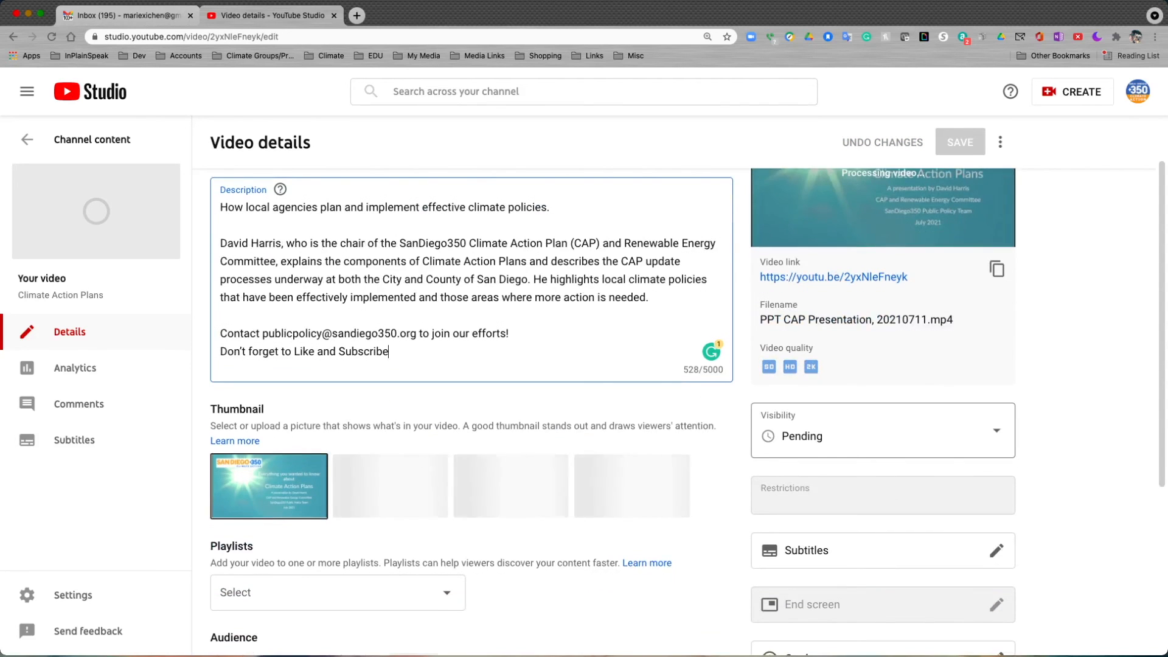
click(995, 430)
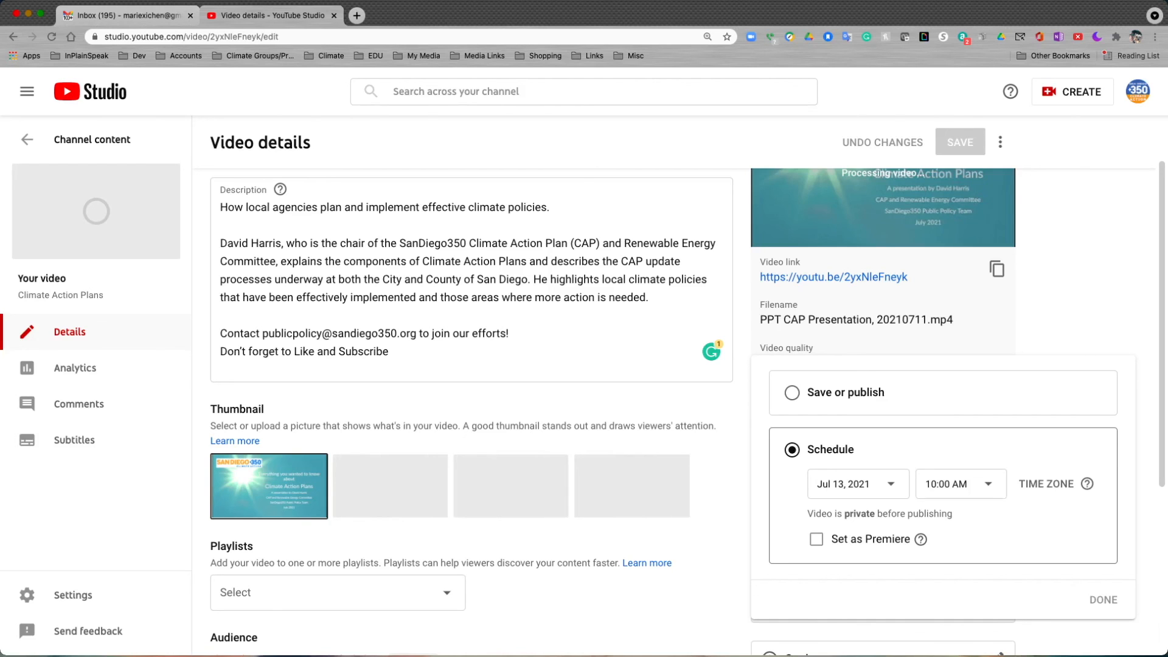
key(Escape)
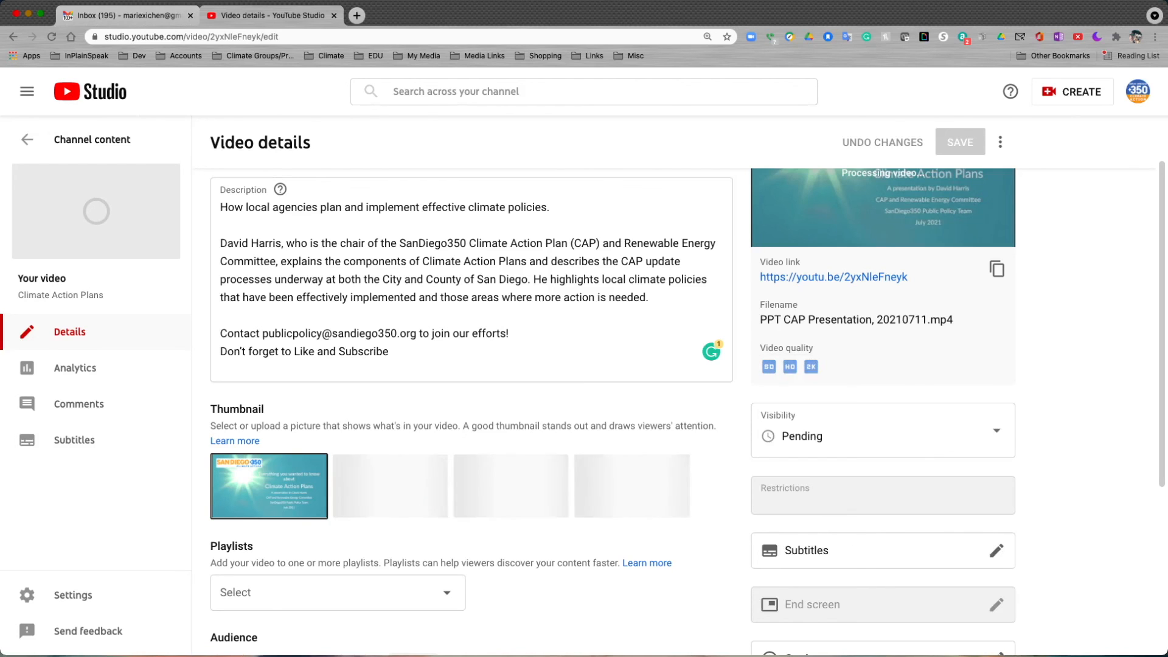